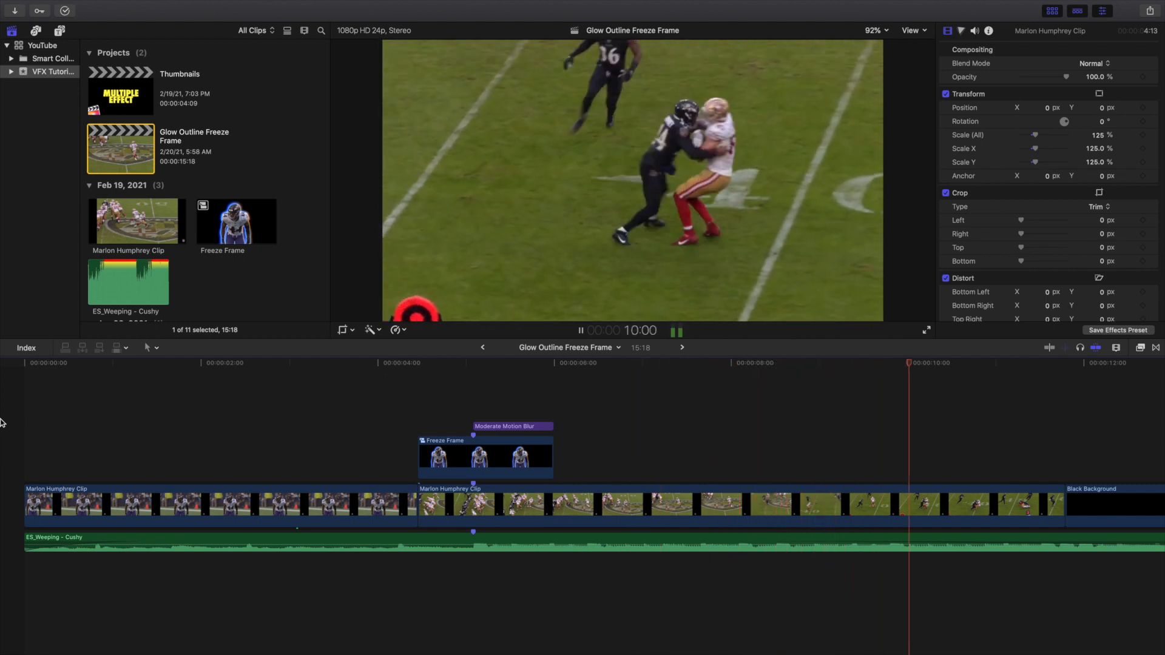
# Step: Stop playback, park on the last frame before the Freeze Frame clip, and view the retiming options for the first Marlon Humphrey Clip
pyautogui.press('space')
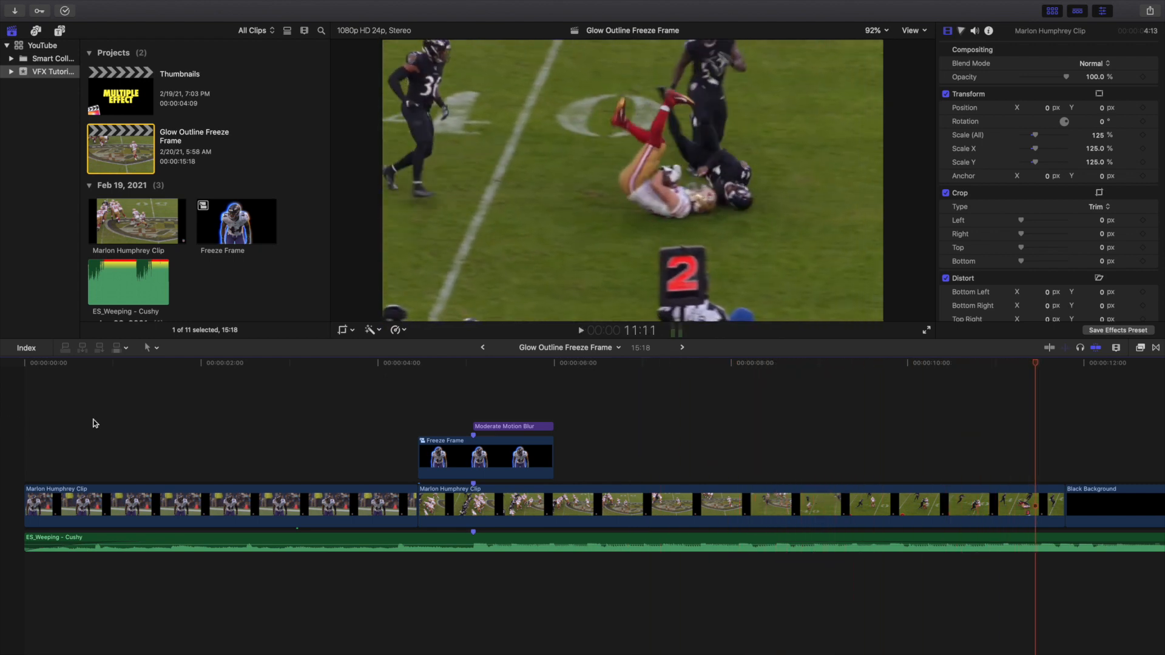
pyautogui.click(418, 429)
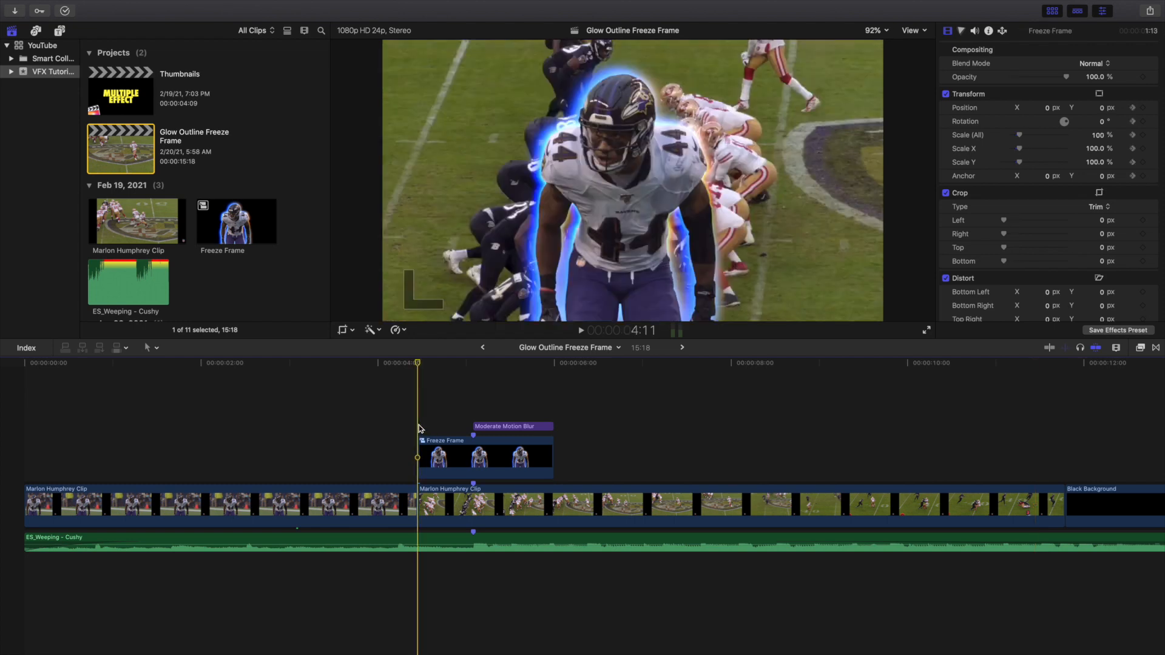
pyautogui.press('Left')
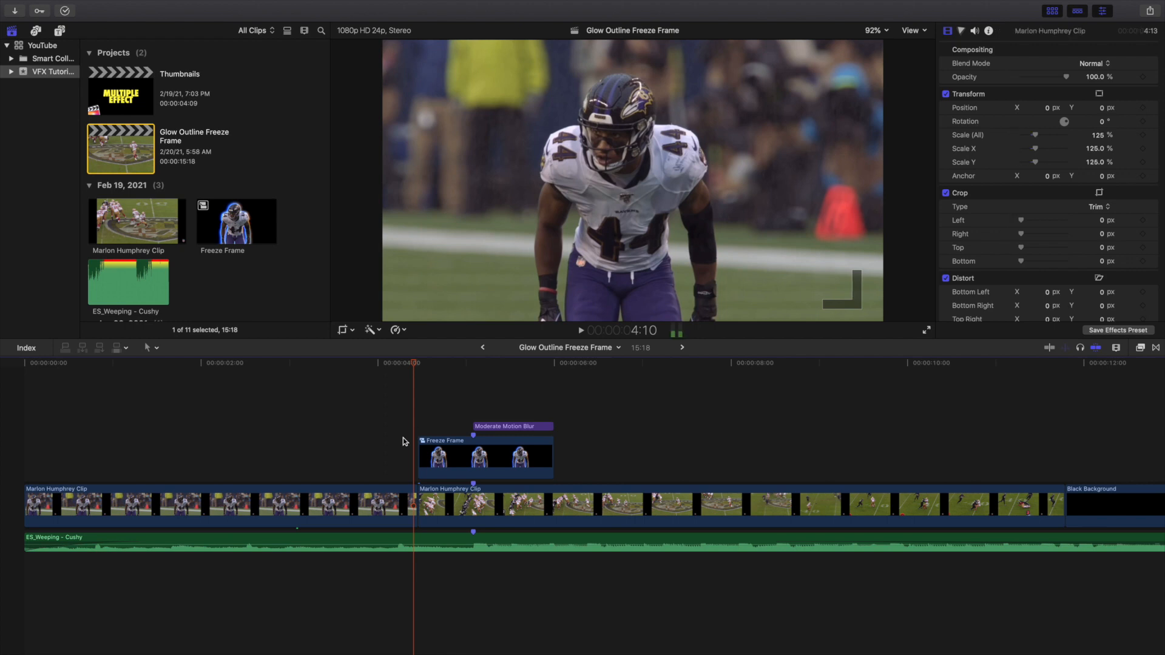
pyautogui.click(358, 502)
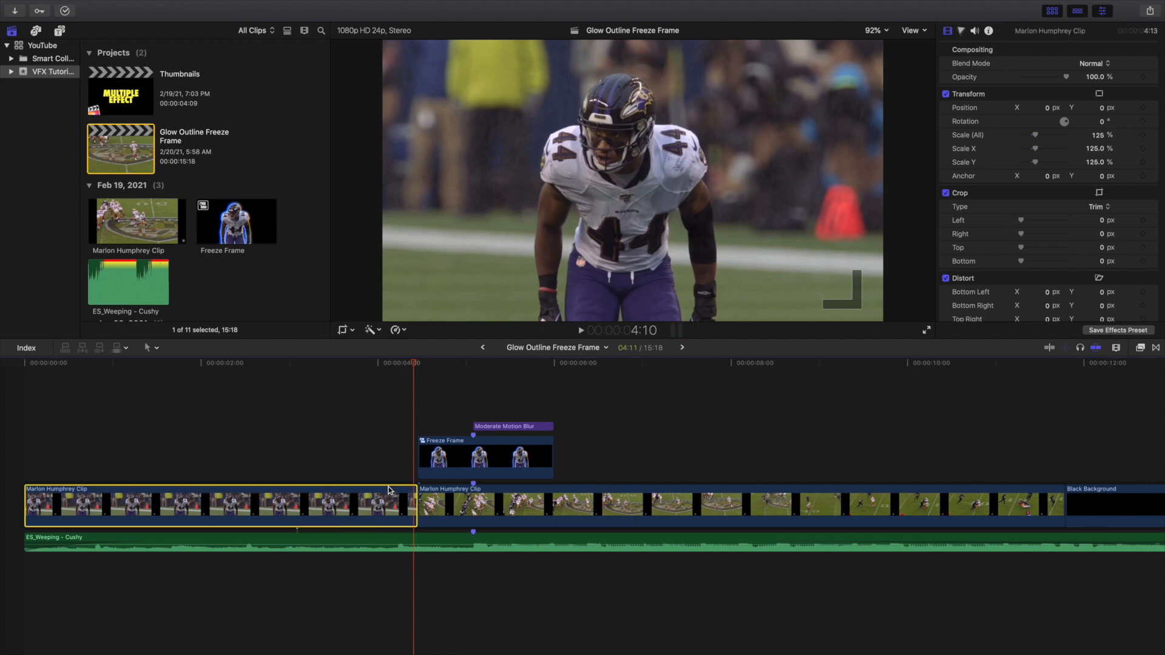
pyautogui.click(398, 330)
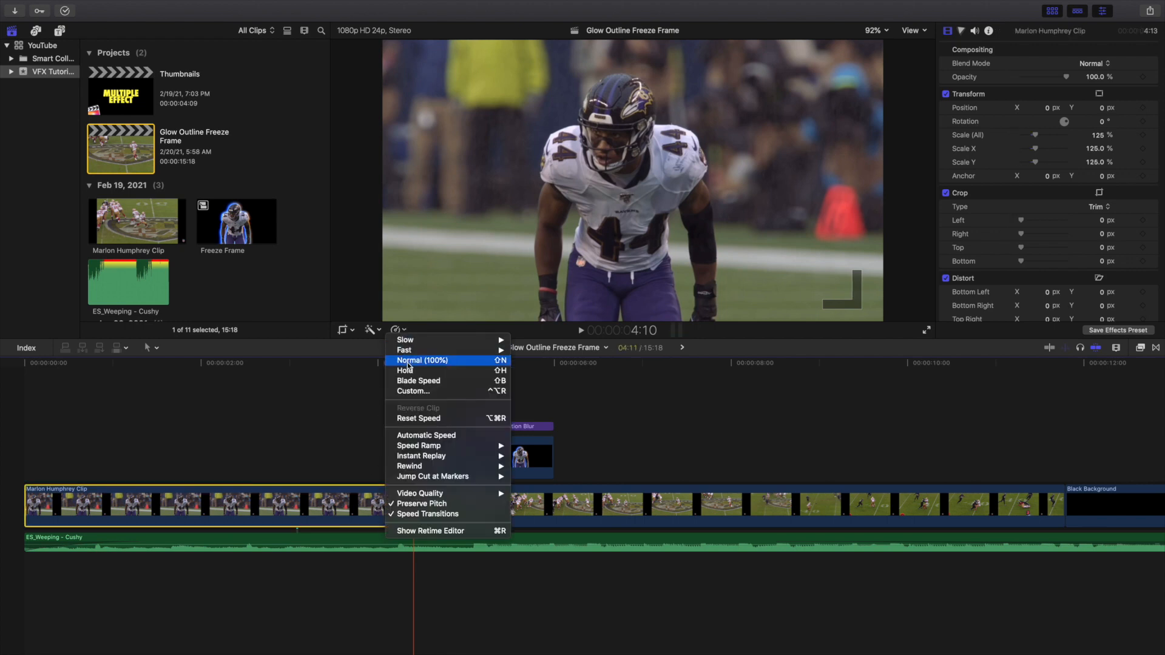
pyautogui.click(398, 371)
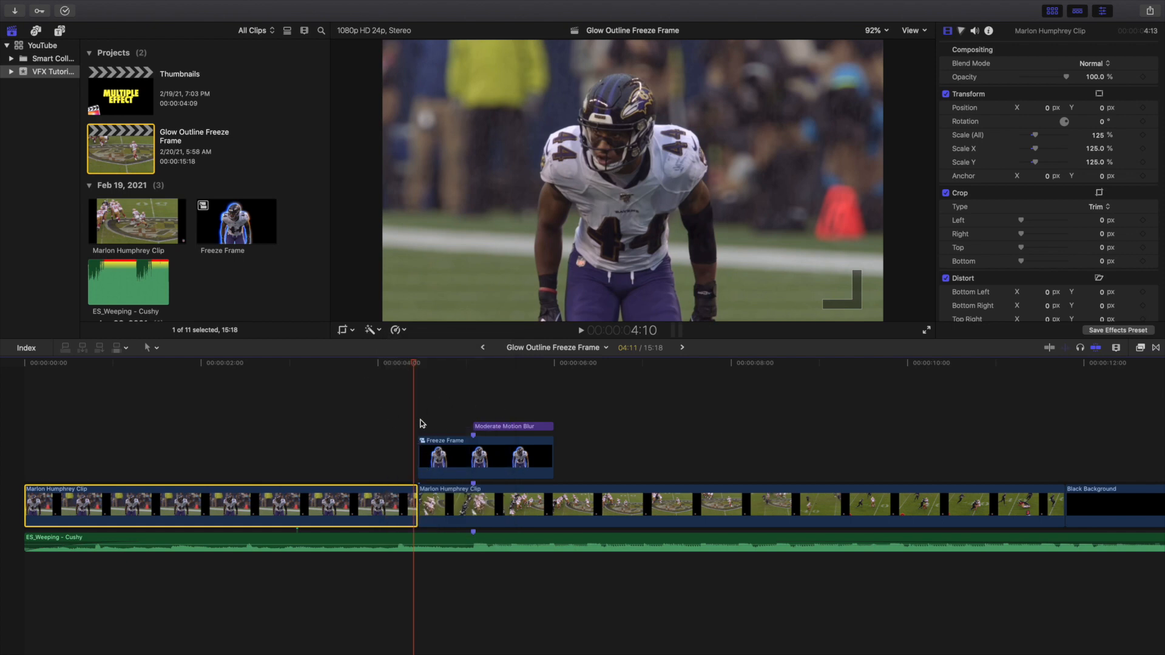
# Step: Open the Freeze Frame compound clip and inspect the effects on its two layers, showing the Draw Mask outline on the upper one
pyautogui.doubleClick(430, 455)
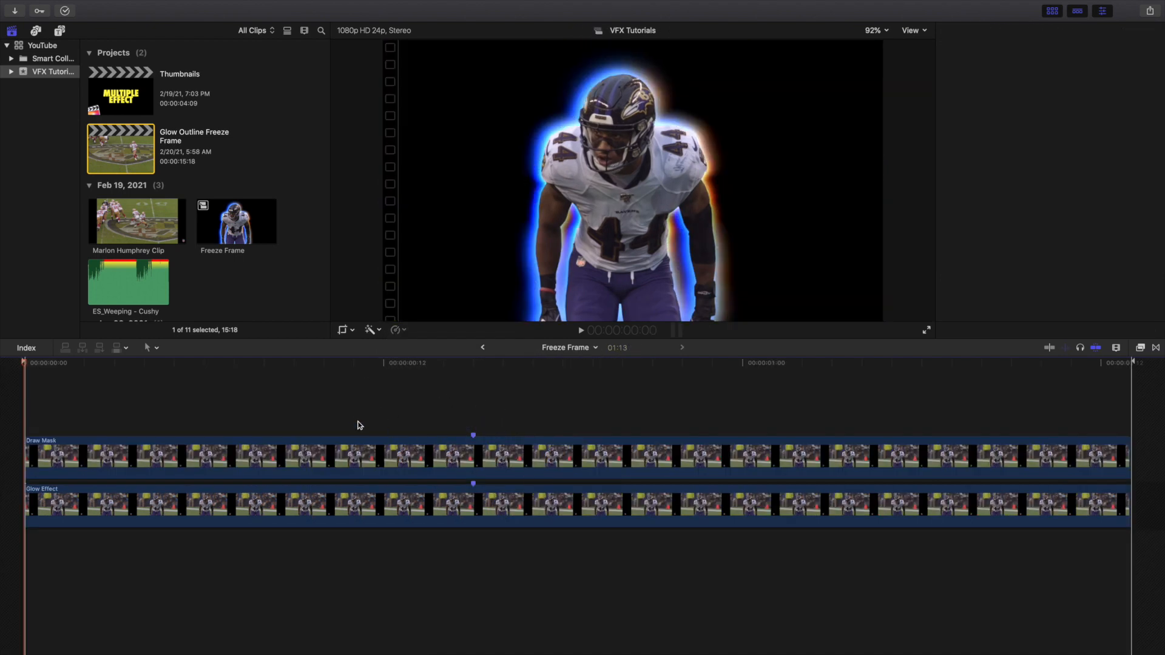
pyautogui.click(329, 460)
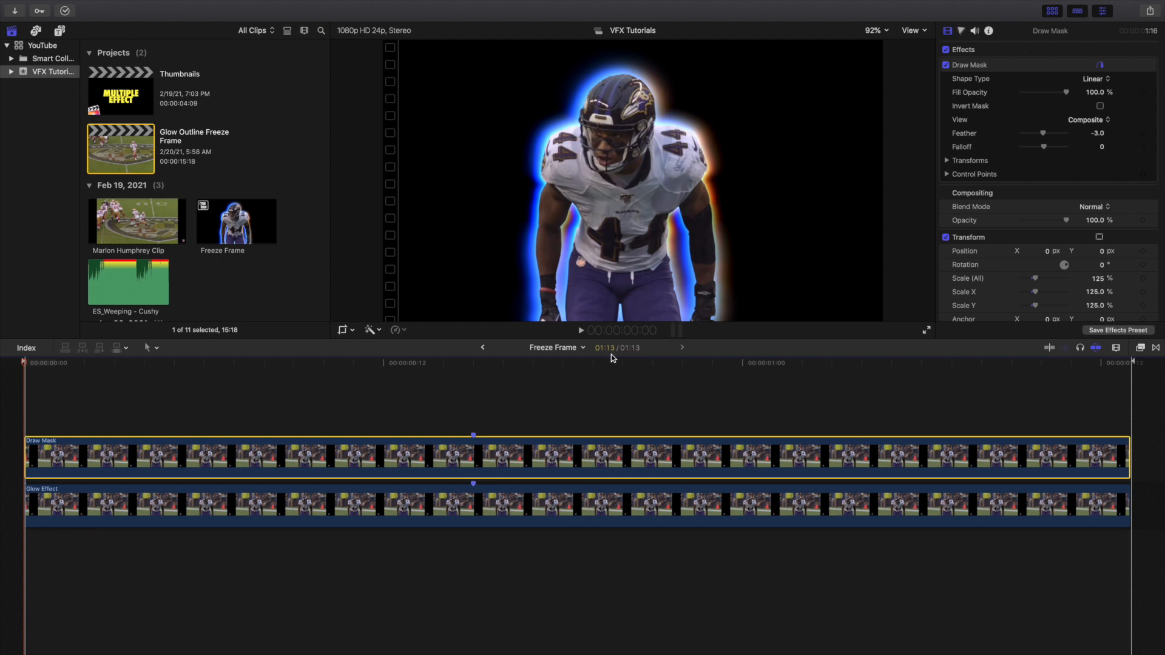
pyautogui.click(337, 497)
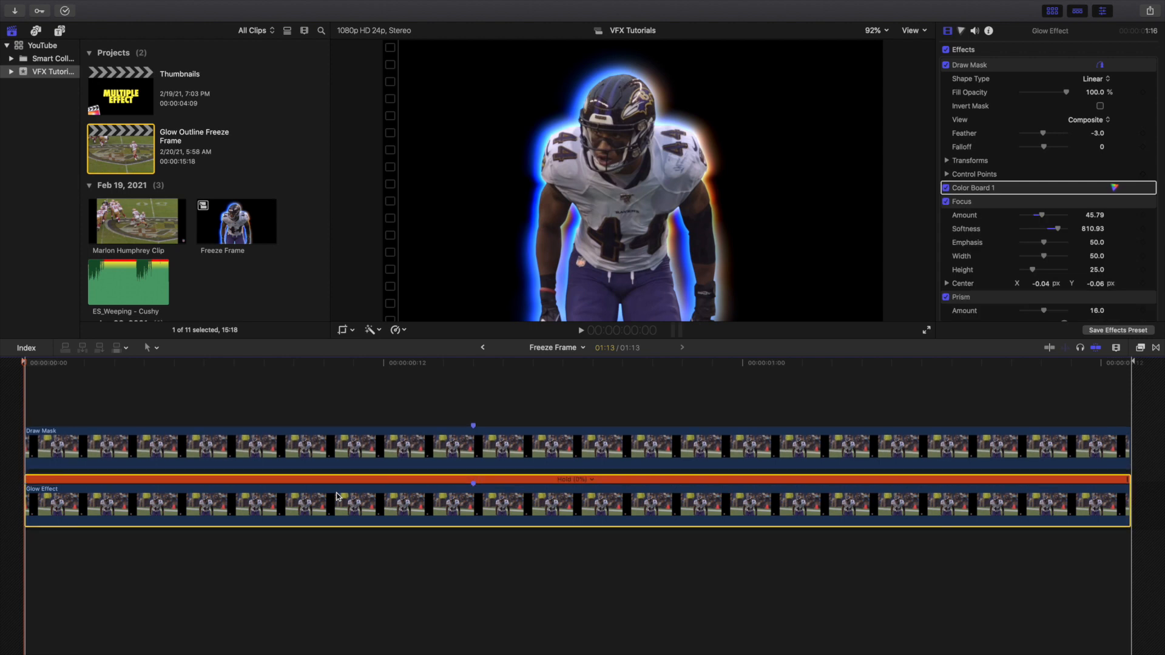
pyautogui.click(334, 468)
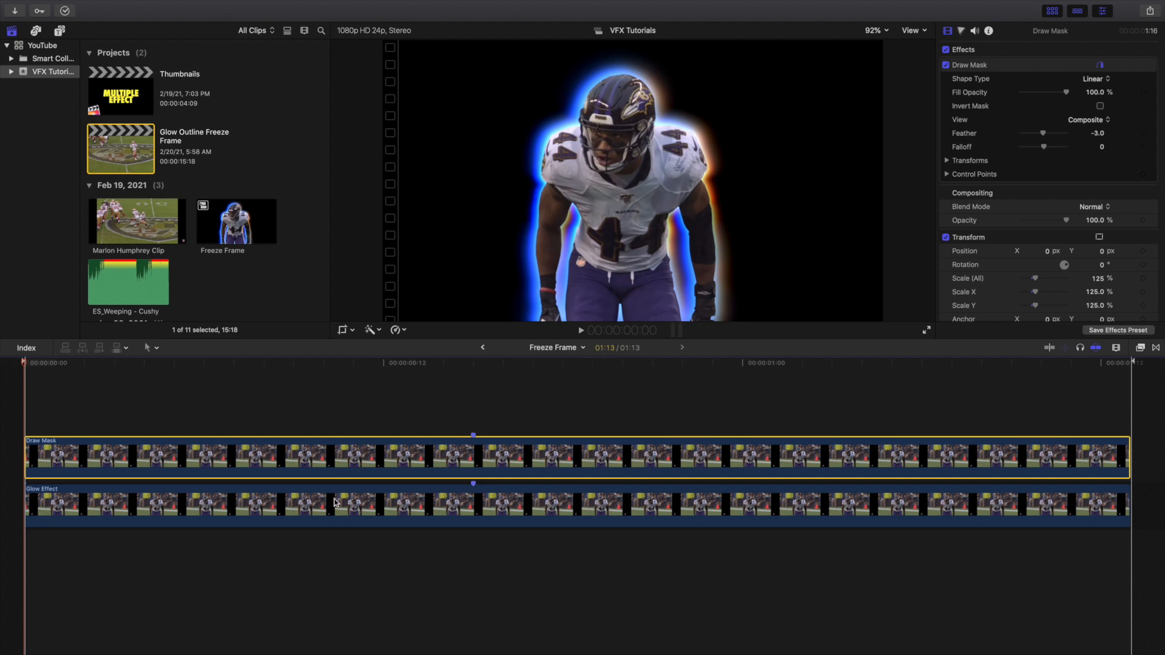
pyautogui.click(1002, 71)
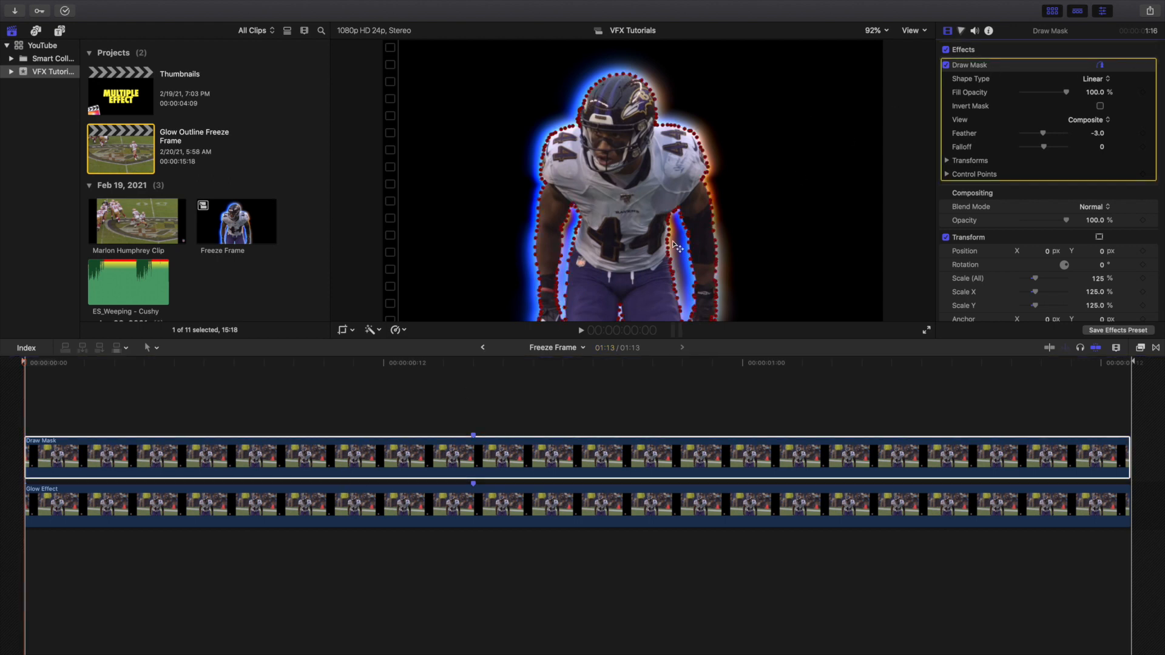
# Step: Temporarily disable the Draw Mask layer to examine the Glow Effect layer and its mask outline, and re-enable the layer
pyautogui.click(487, 470)
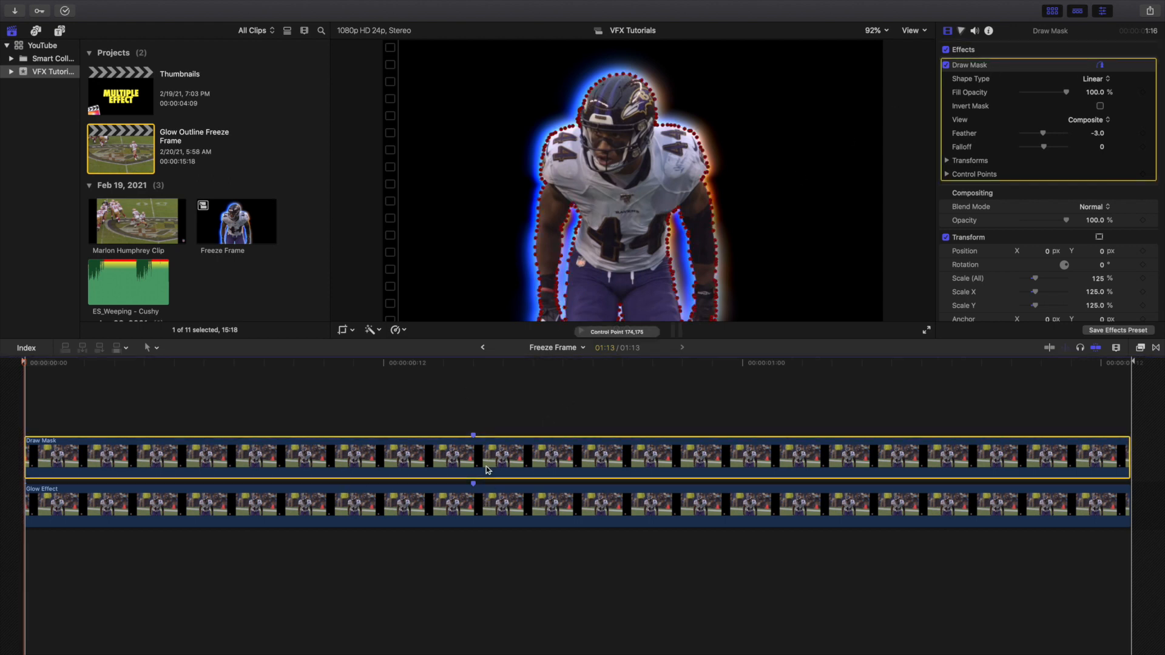
pyautogui.press('v')
pyautogui.click(478, 507)
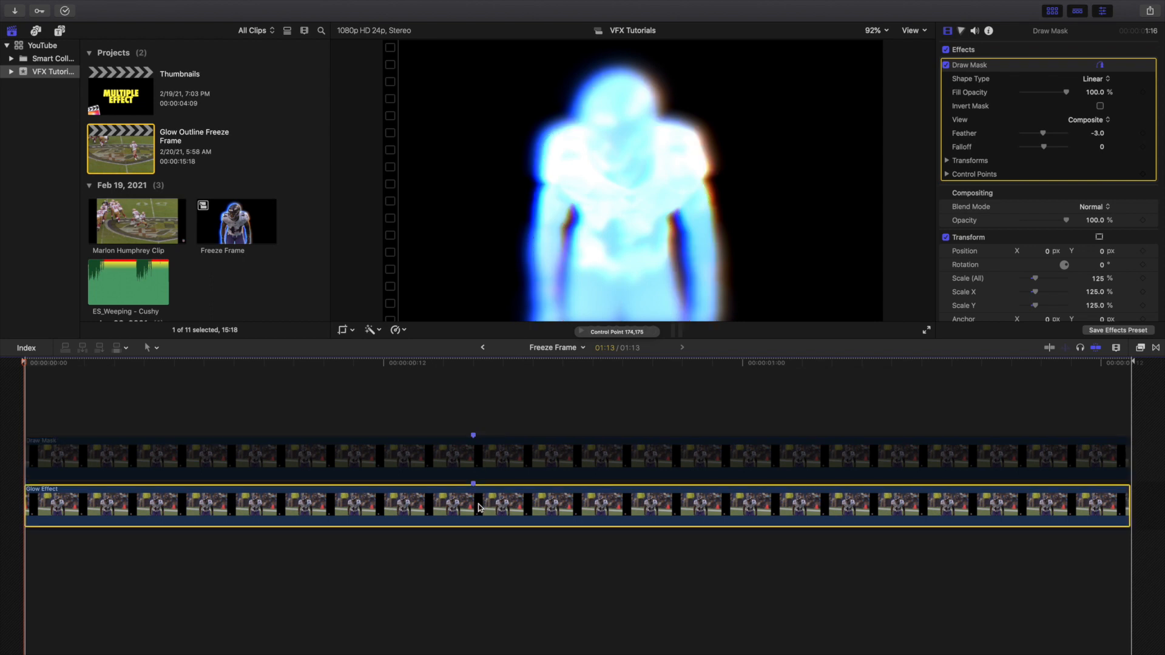
pyautogui.click(995, 67)
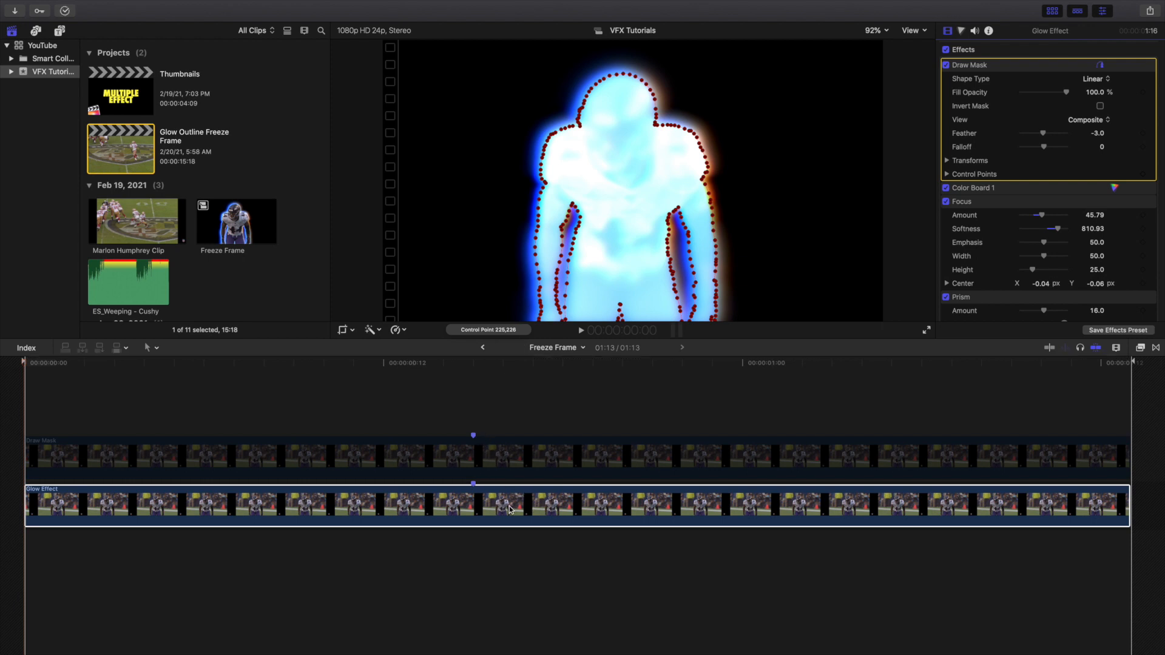
pyautogui.click(502, 462)
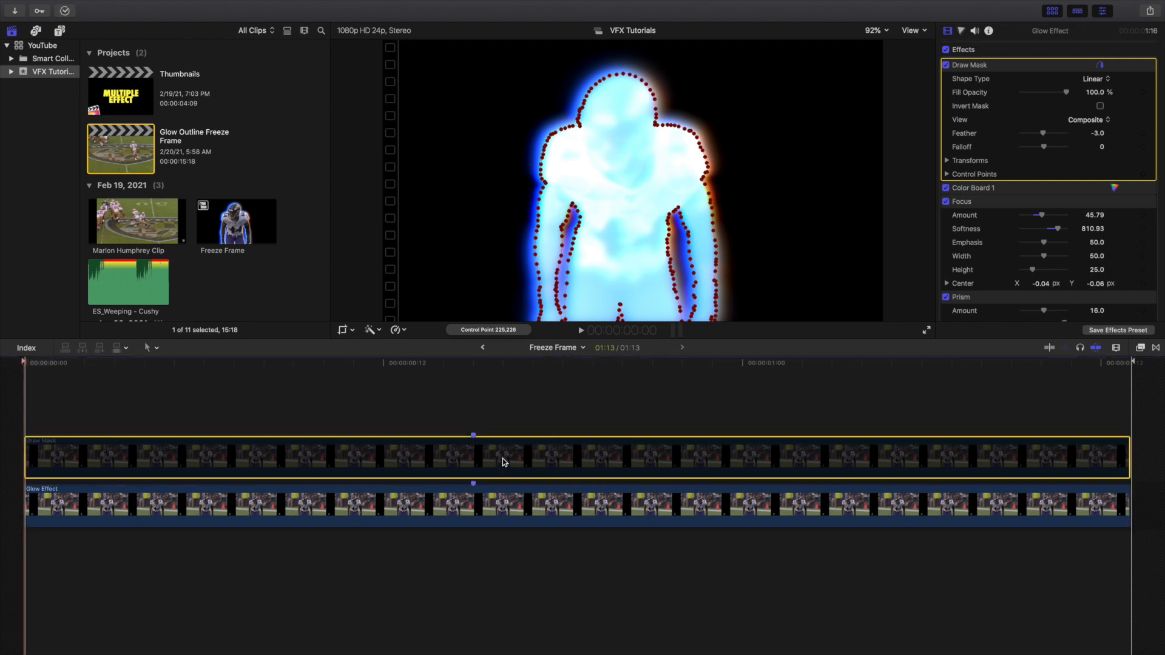
pyautogui.press('v')
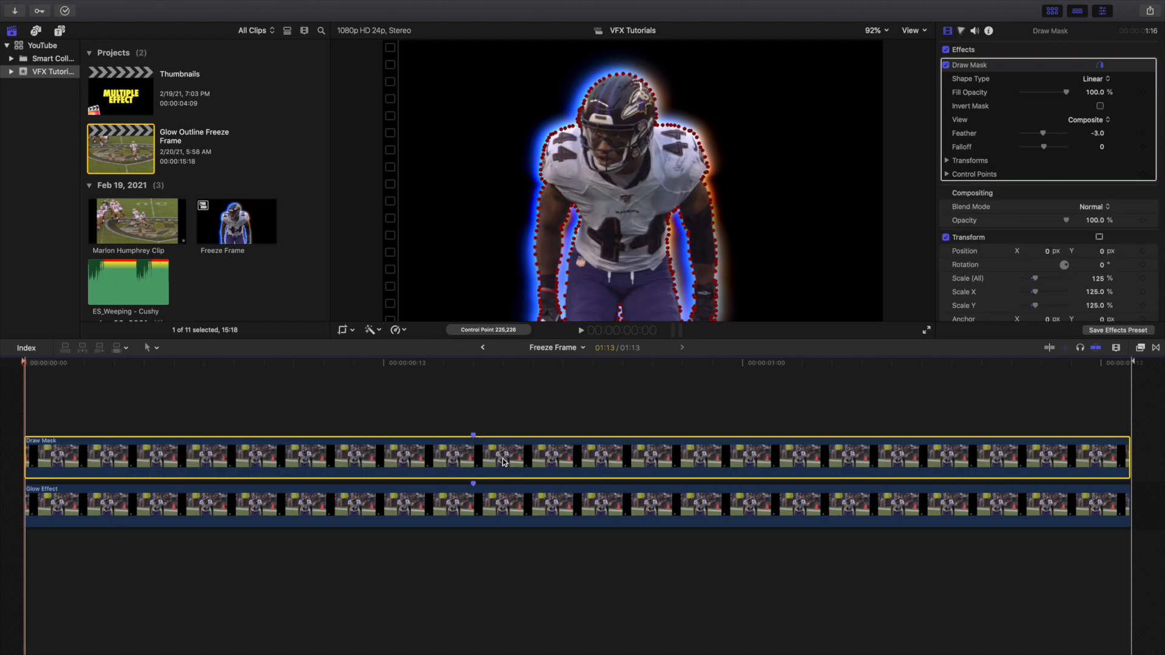
# Step: Examine the Exposure, Saturation and Color settings in the Glow Effect layer's Color Board 1
pyautogui.click(424, 498)
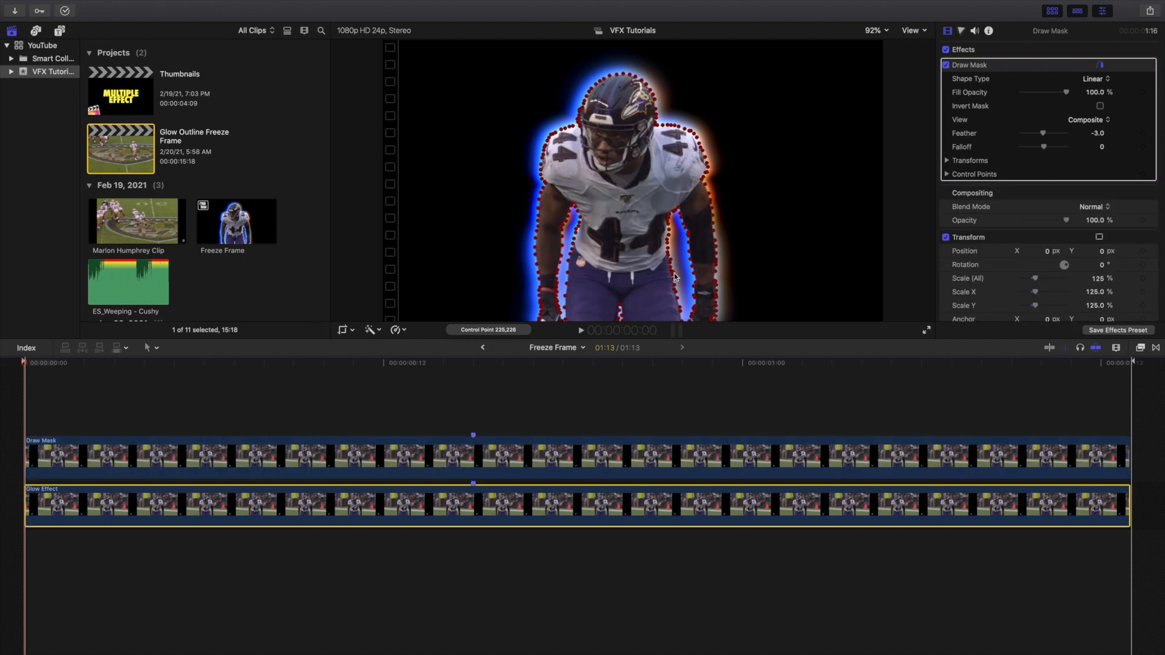
pyautogui.click(962, 31)
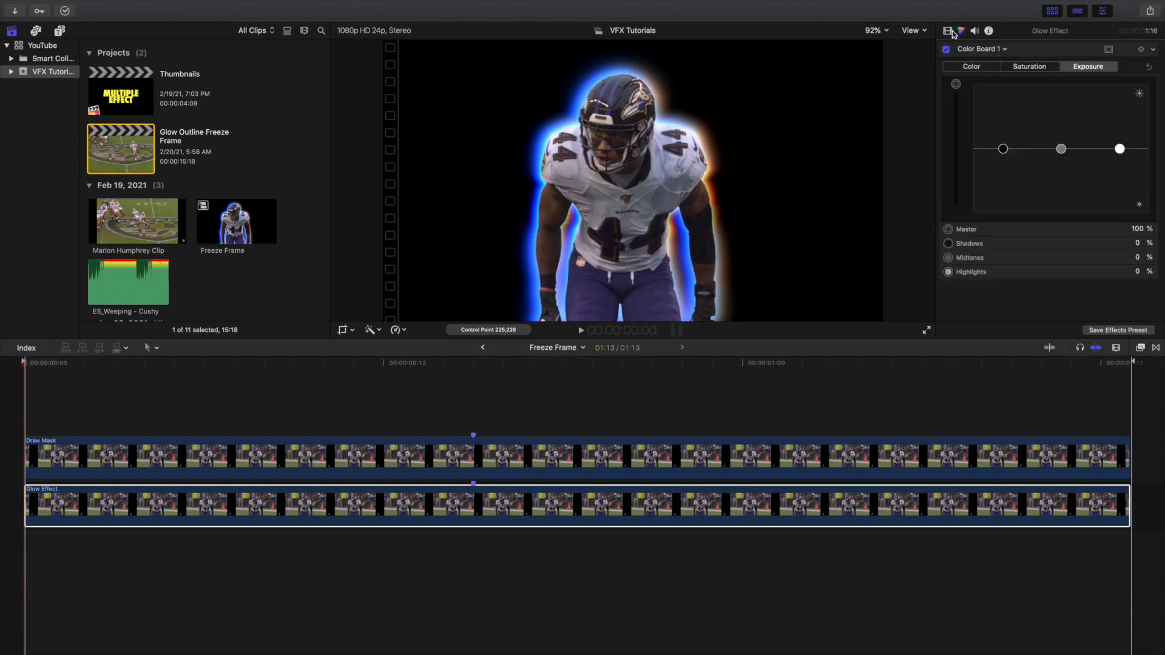
pyautogui.click(479, 495)
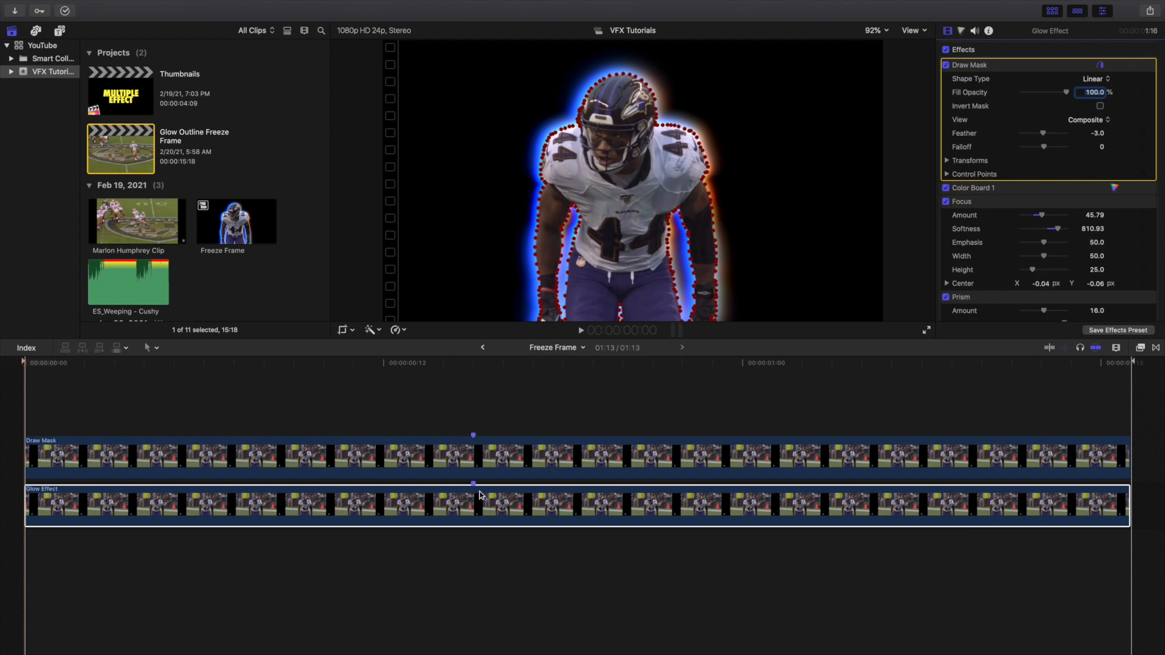
pyautogui.click(480, 494)
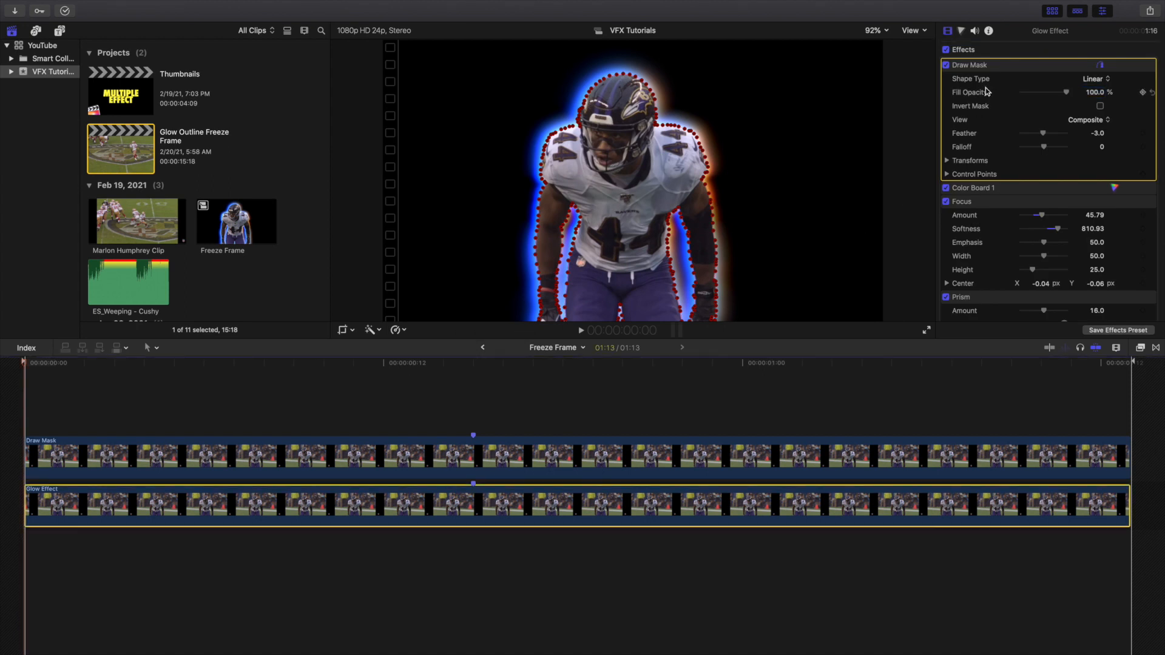
pyautogui.click(960, 31)
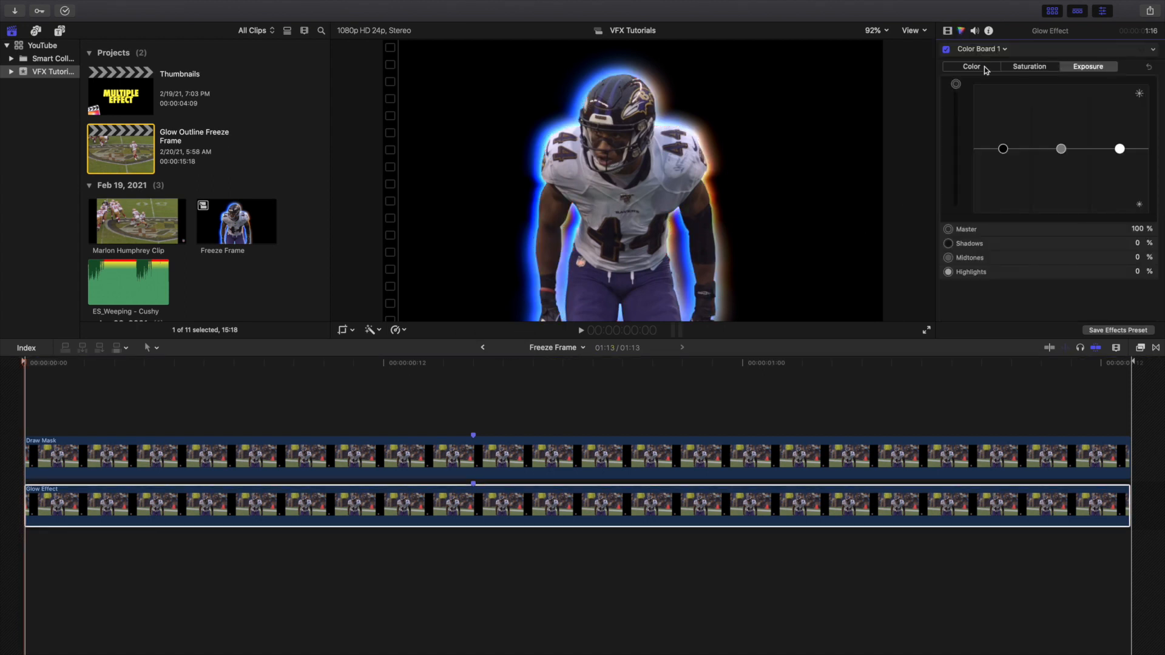
pyautogui.click(1023, 69)
pyautogui.click(974, 69)
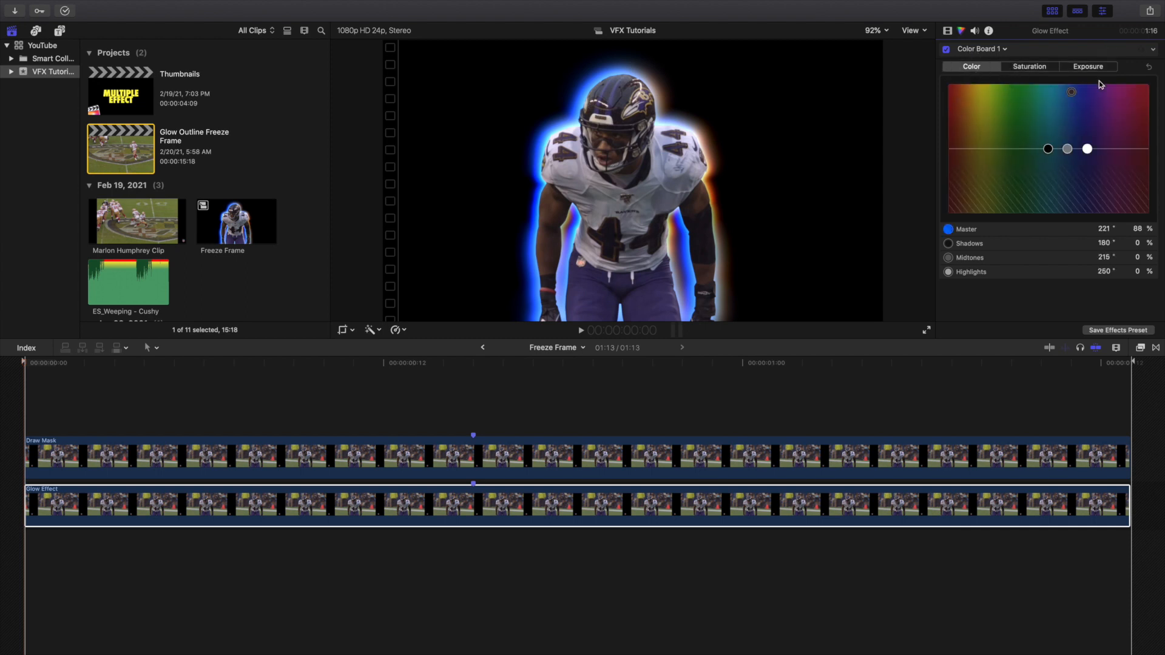
# Step: Toggle the Glow Effect layer's Focus and Prism effects off and on to compare their contribution to the glow
pyautogui.click(946, 31)
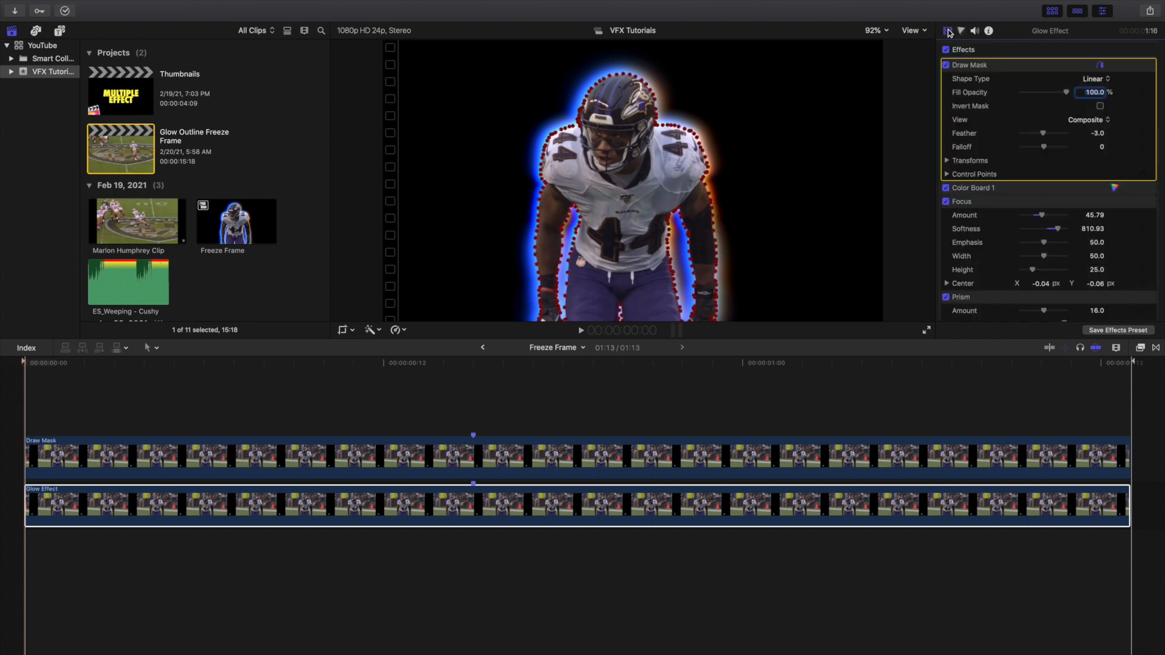
pyautogui.scroll(-3, 996, 159)
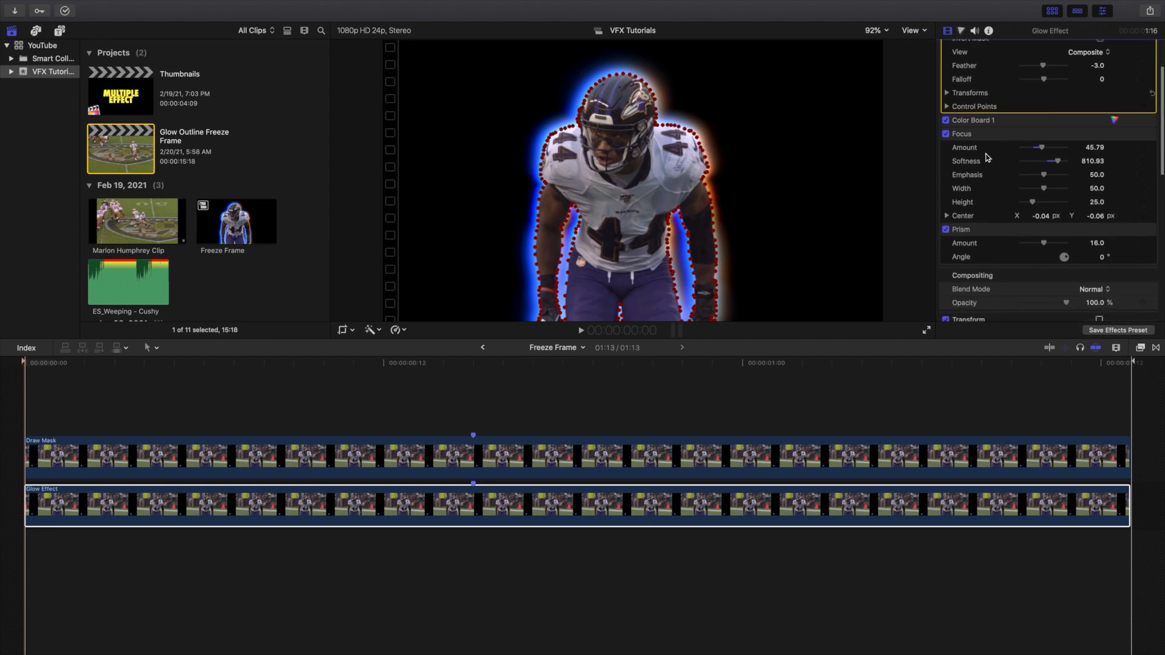
pyautogui.click(945, 134)
pyautogui.click(946, 135)
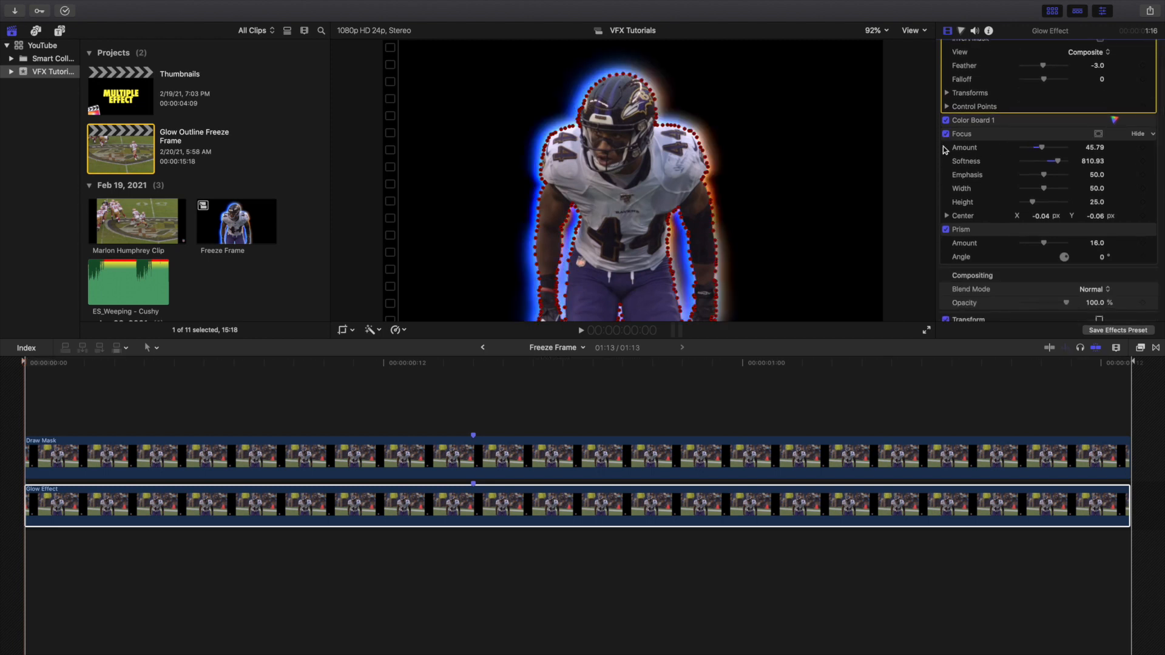
pyautogui.click(946, 230)
pyautogui.click(947, 230)
pyautogui.scroll(4, 983, 206)
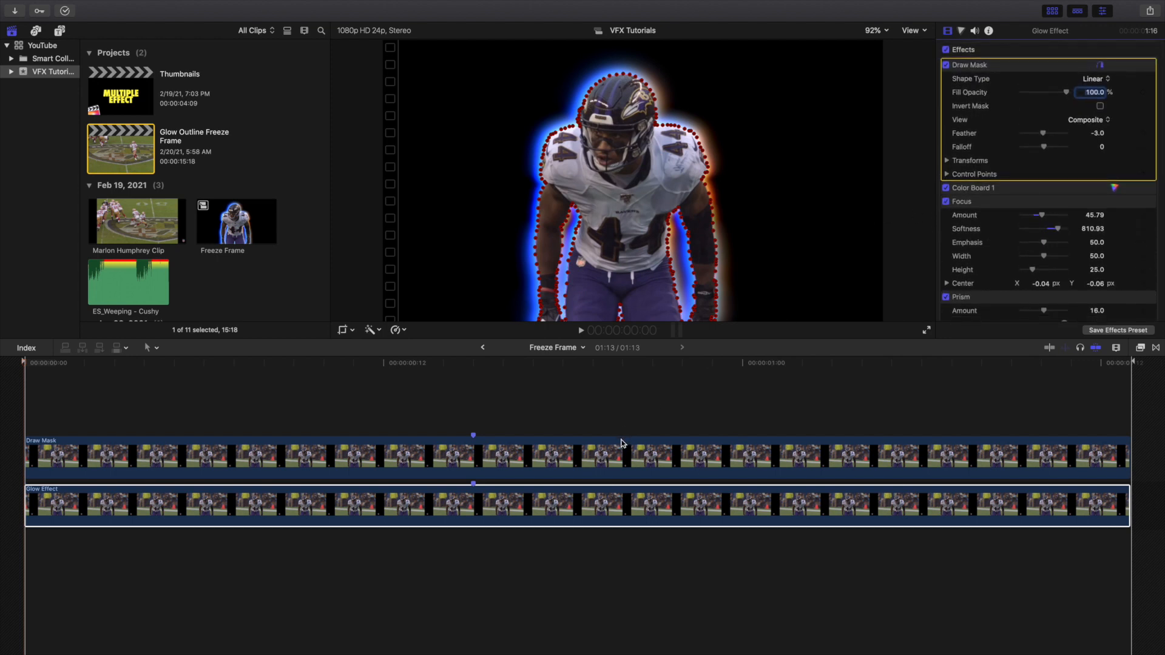
# Step: Locate the Draw Mask effect among the installed mask effects, close the effects browser, and reselect the Glow Effect layer
pyautogui.click(1141, 349)
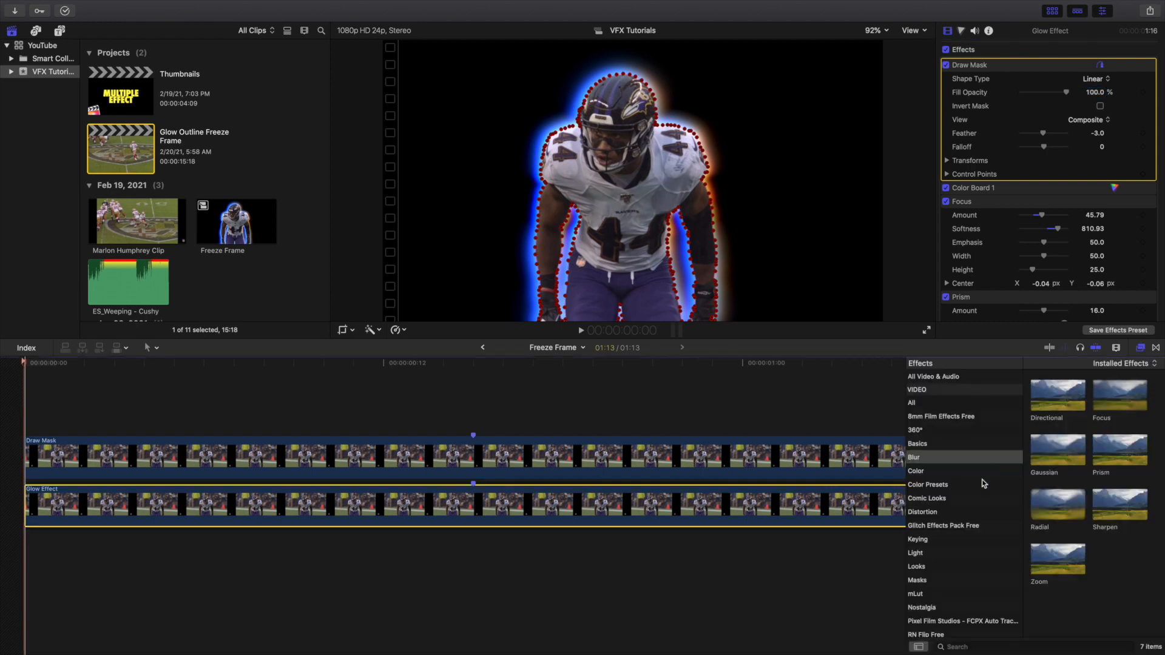
pyautogui.click(937, 580)
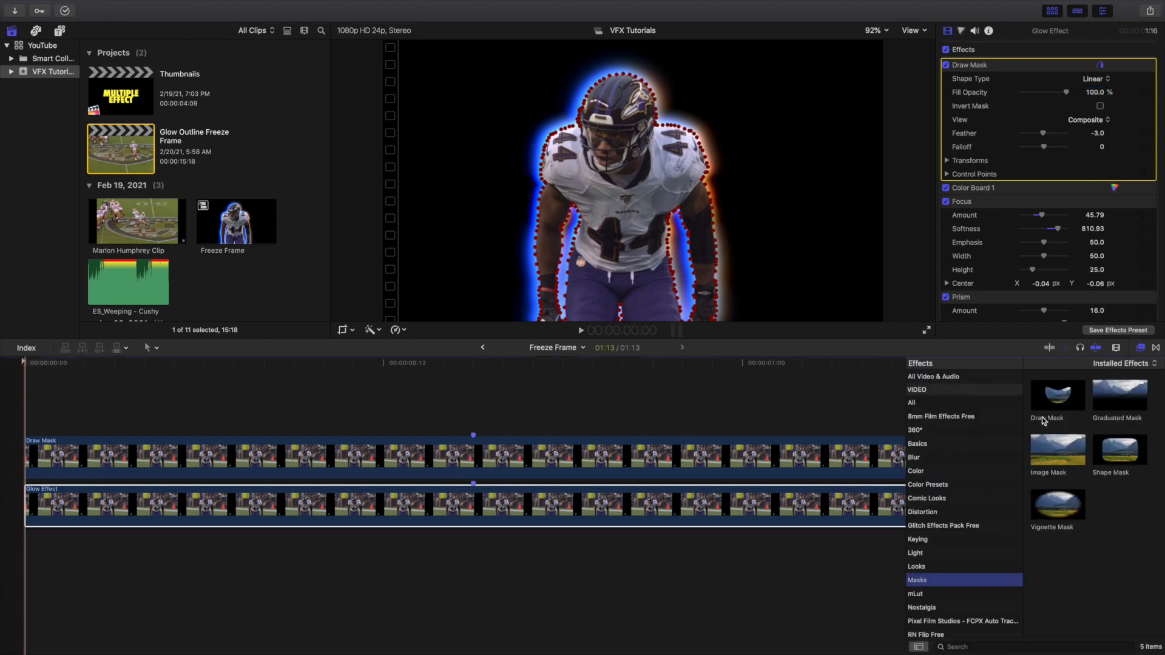
pyautogui.click(1140, 349)
pyautogui.click(700, 504)
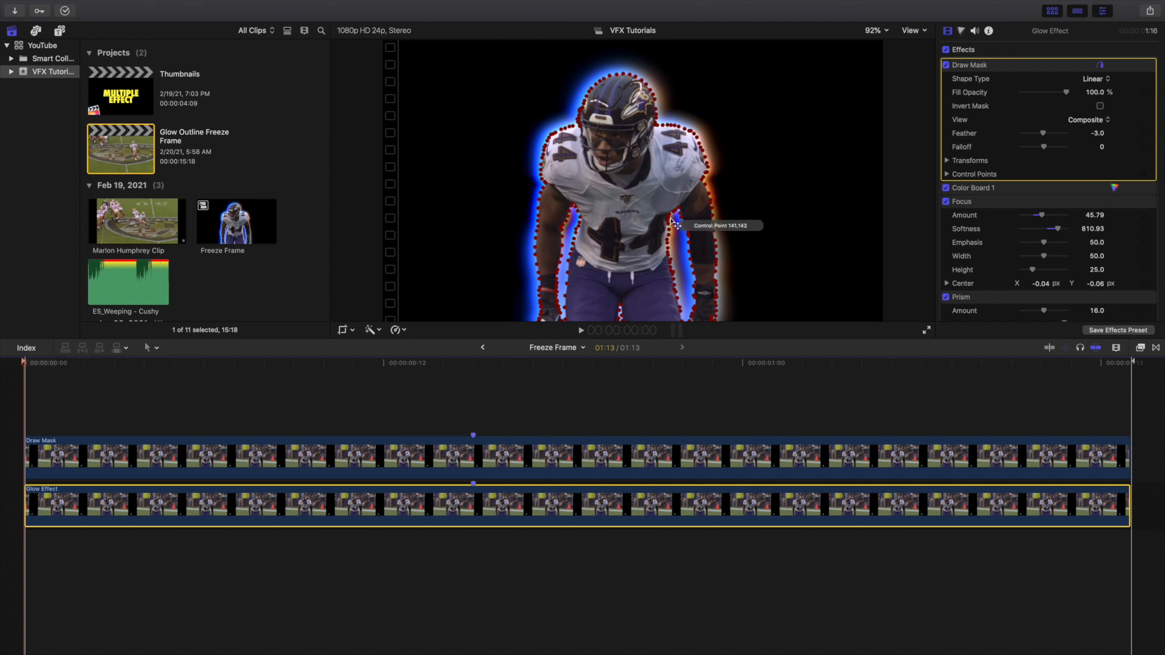
# Step: Return to the Glow Outline Freeze Frame project and review the Freeze Frame clip from its start in a closer timeline view
pyautogui.click(483, 348)
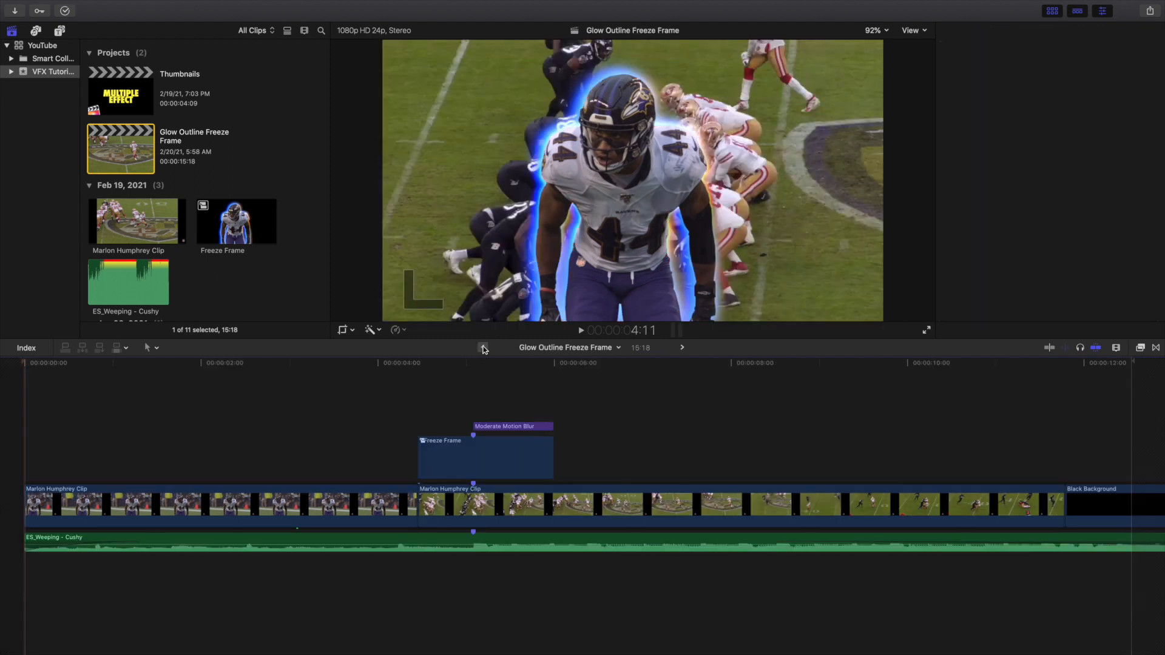
pyautogui.click(418, 390)
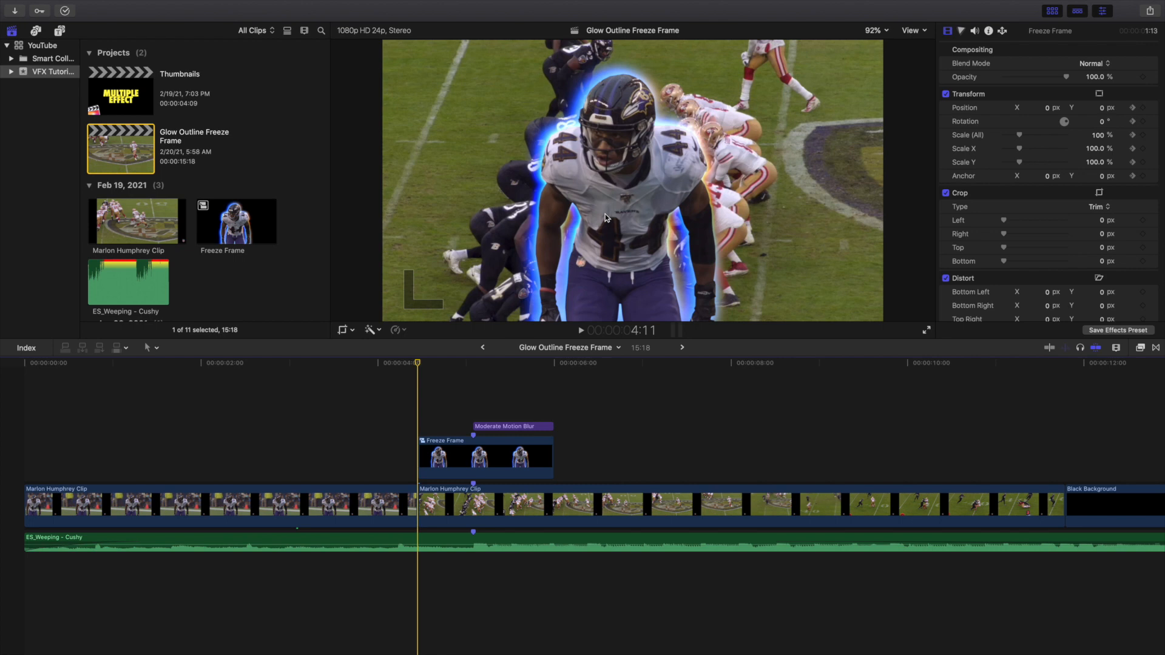
pyautogui.press('super+equal')
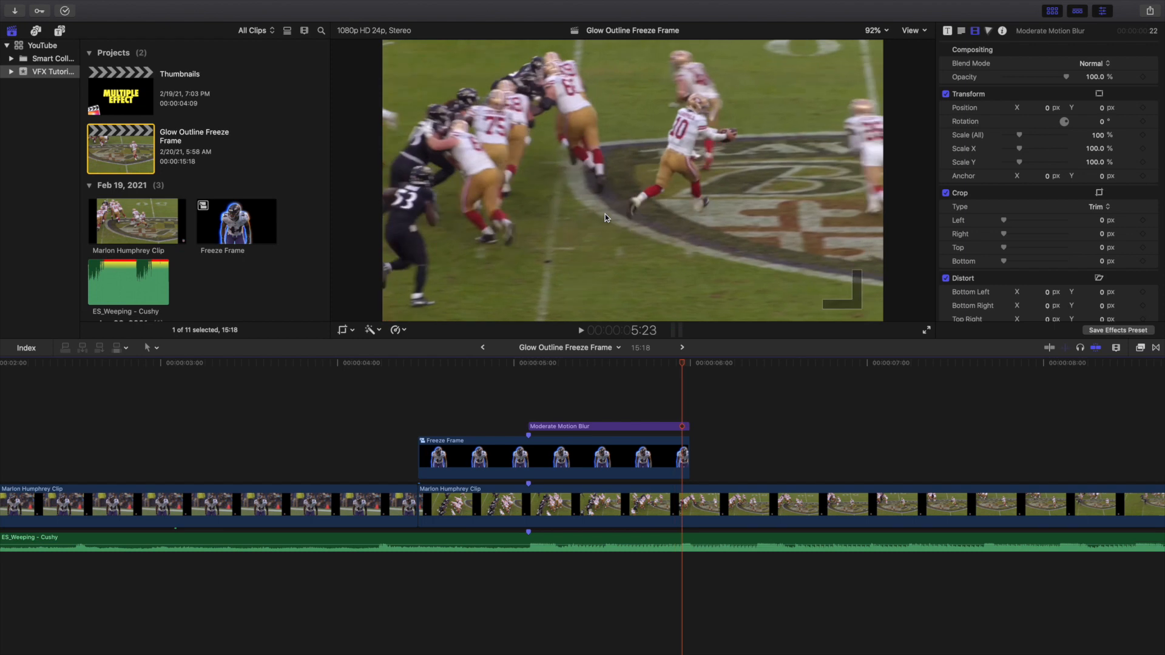
# Step: Compare the Freeze Frame clip near its start with the marker at 5:02, and select the Moderate Motion Blur title above it
pyautogui.click(426, 406)
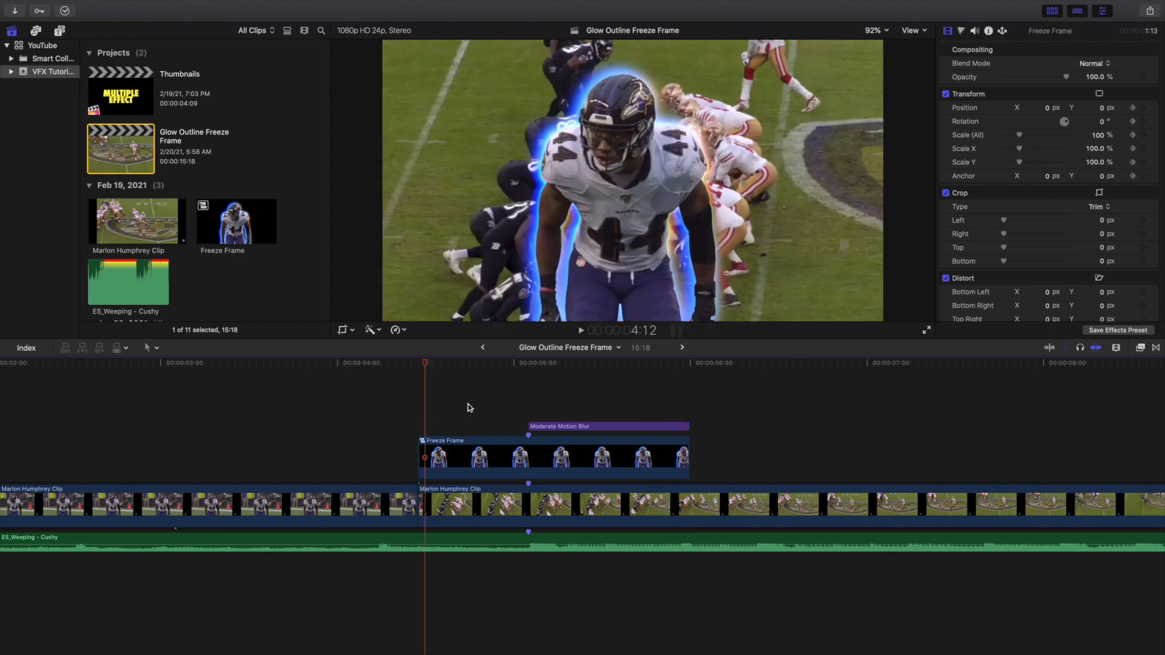
pyautogui.click(527, 408)
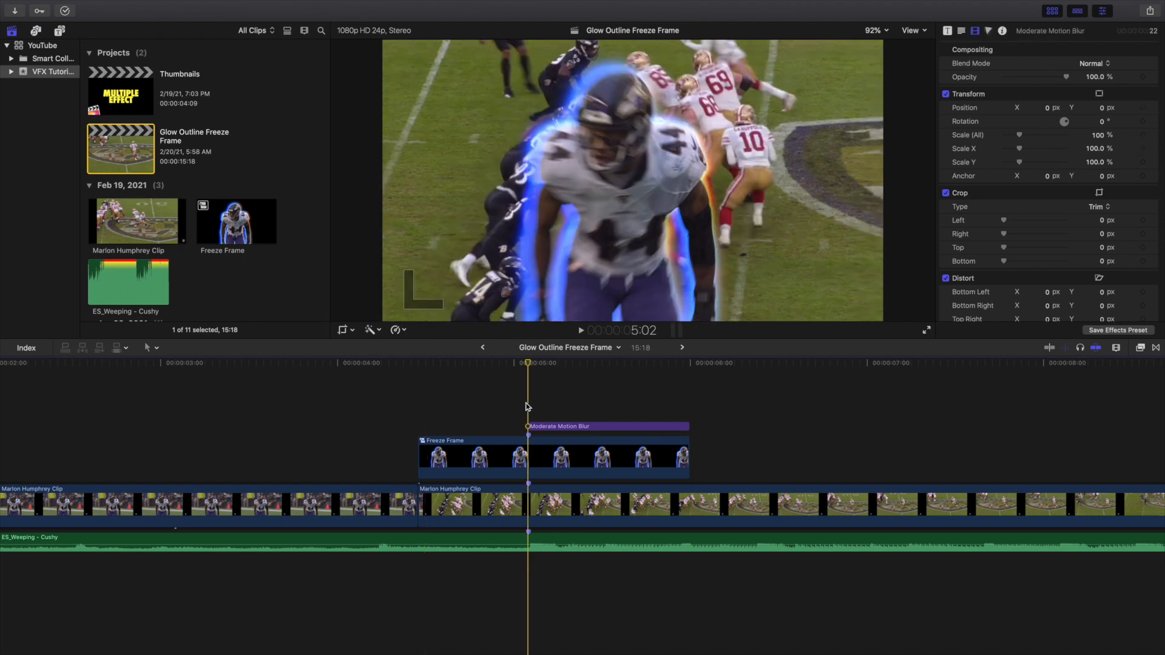
pyautogui.click(550, 427)
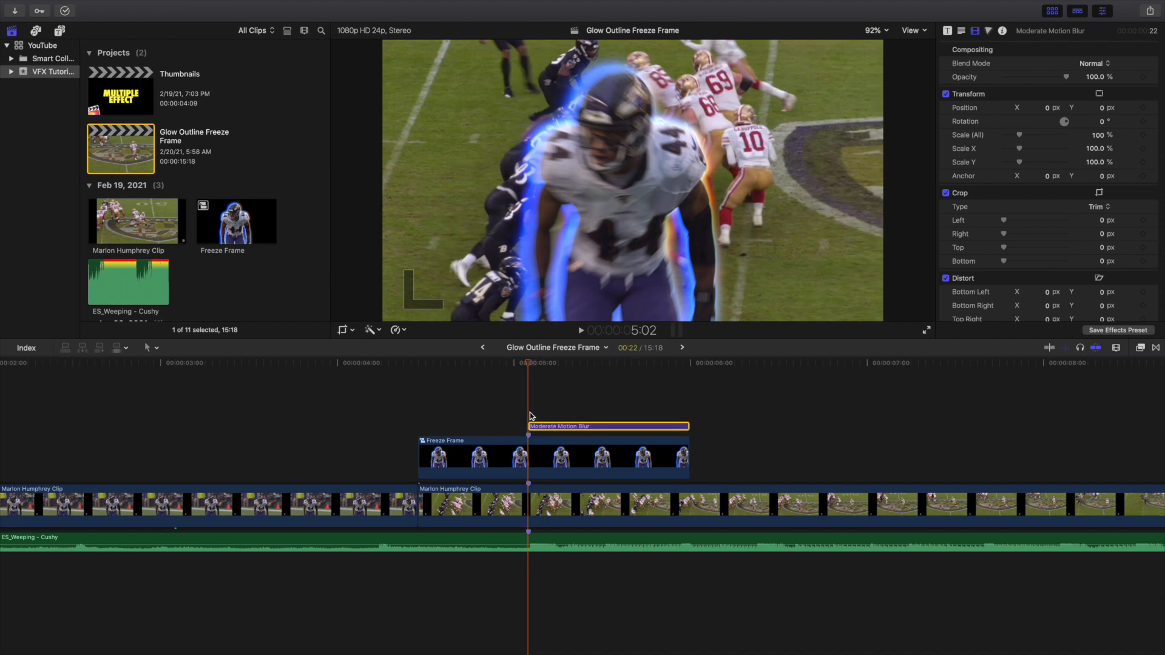
# Step: Inspect the Freeze Frame clip's position and scale keyframes at the 5:02 marker and at the clip's end
pyautogui.click(532, 416)
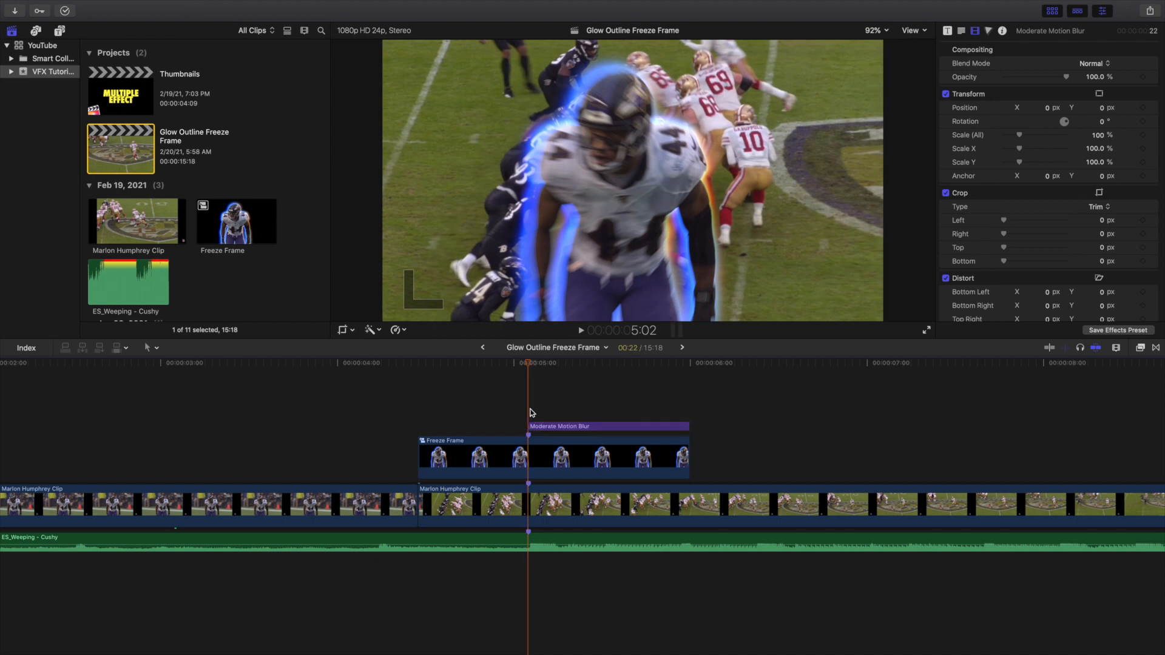
pyautogui.click(527, 460)
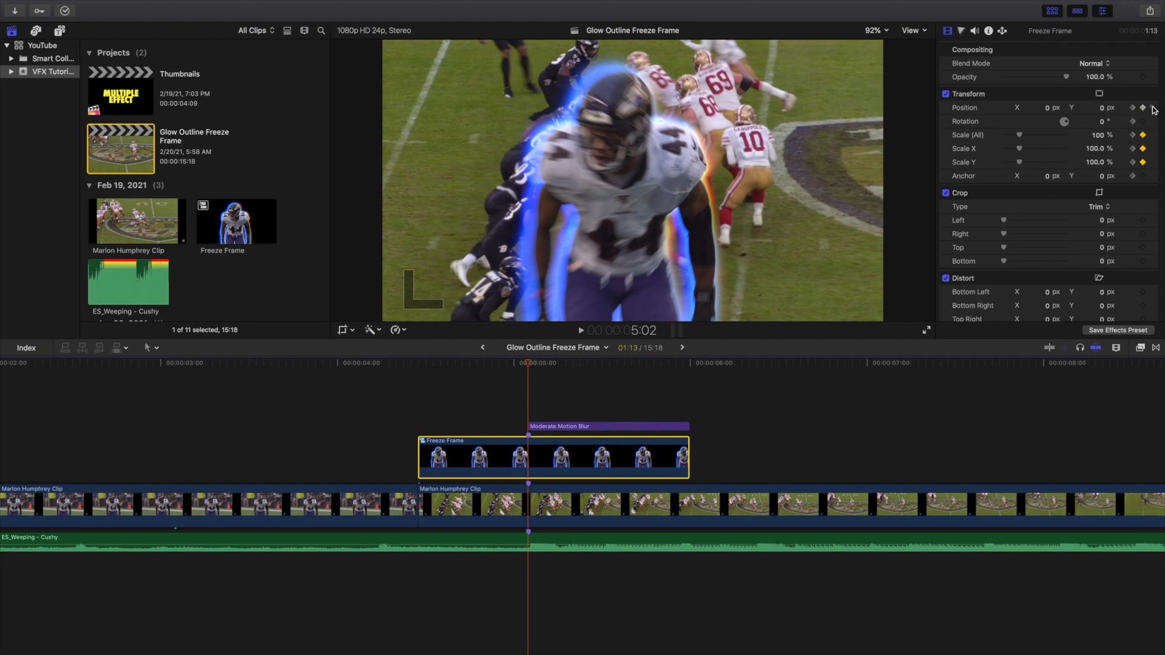
pyautogui.click(695, 415)
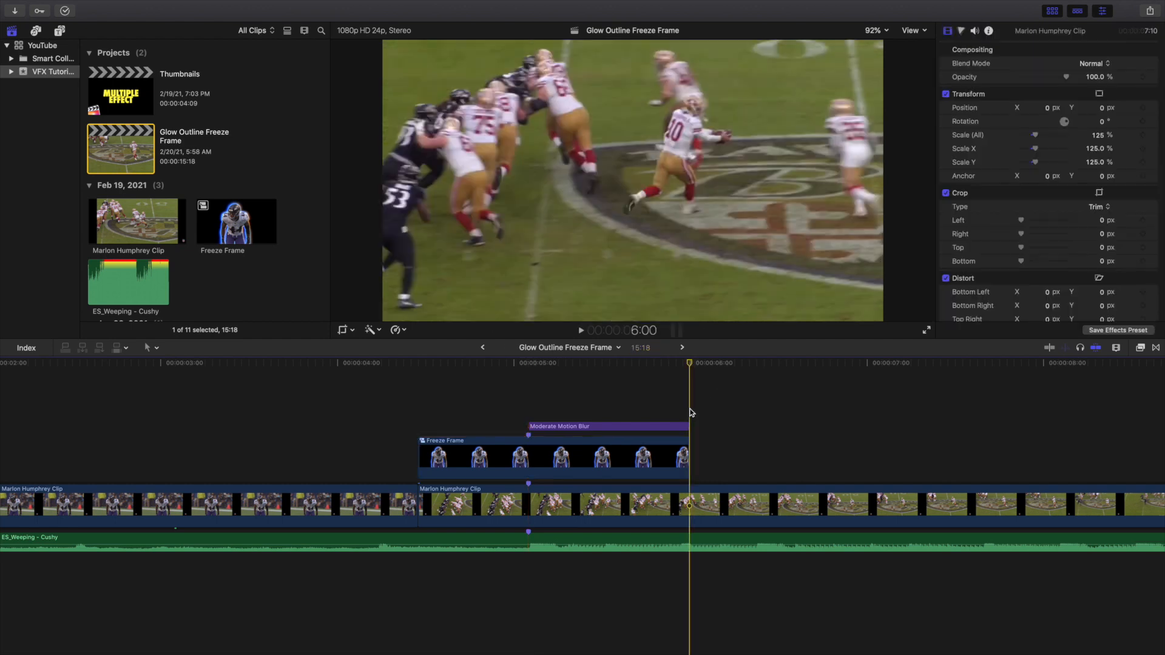
pyautogui.click(657, 456)
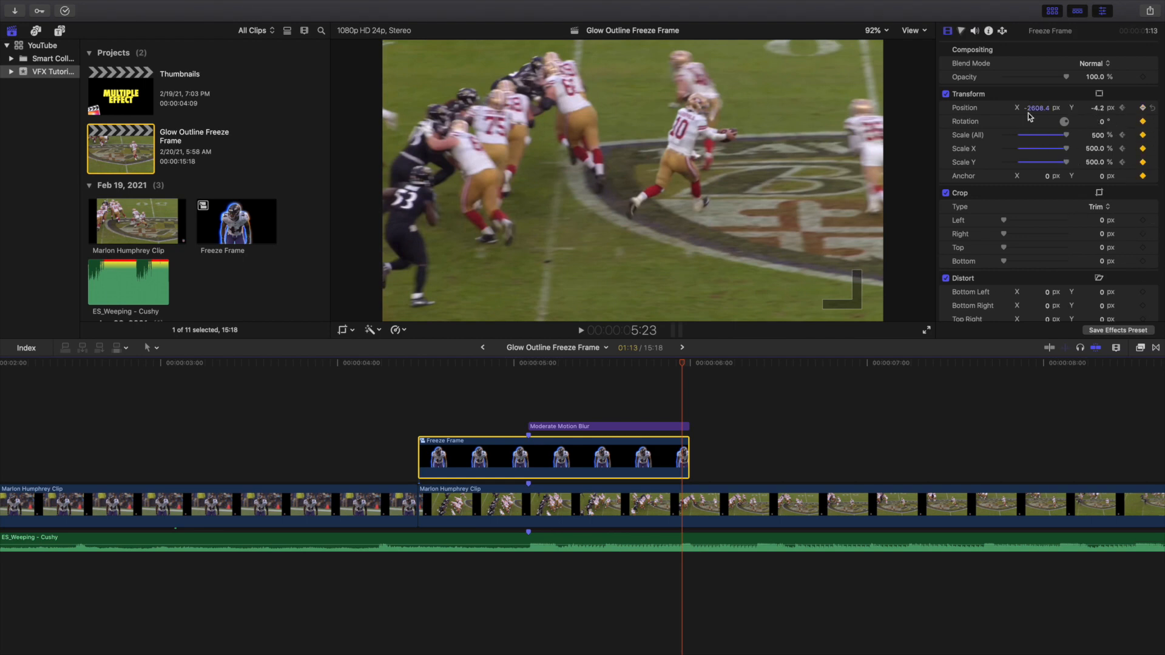
# Step: Return to 5:02 with the Freeze Frame clip selected and step frame by frame through its position and scale animation until 6:03
pyautogui.click(531, 416)
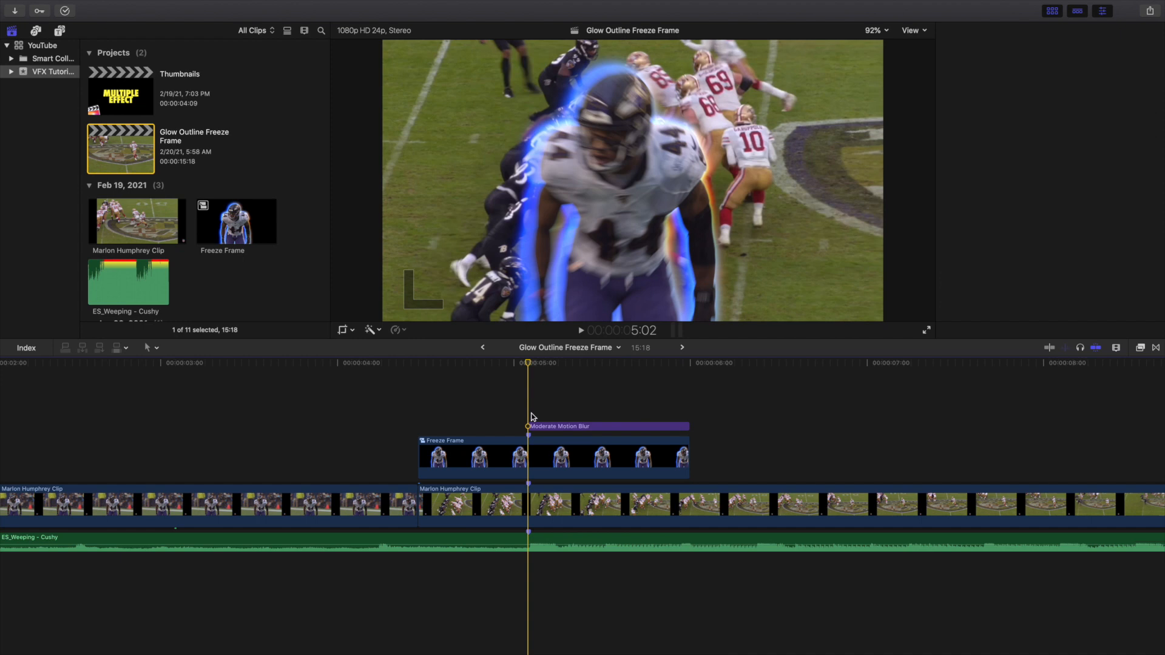
pyautogui.click(538, 453)
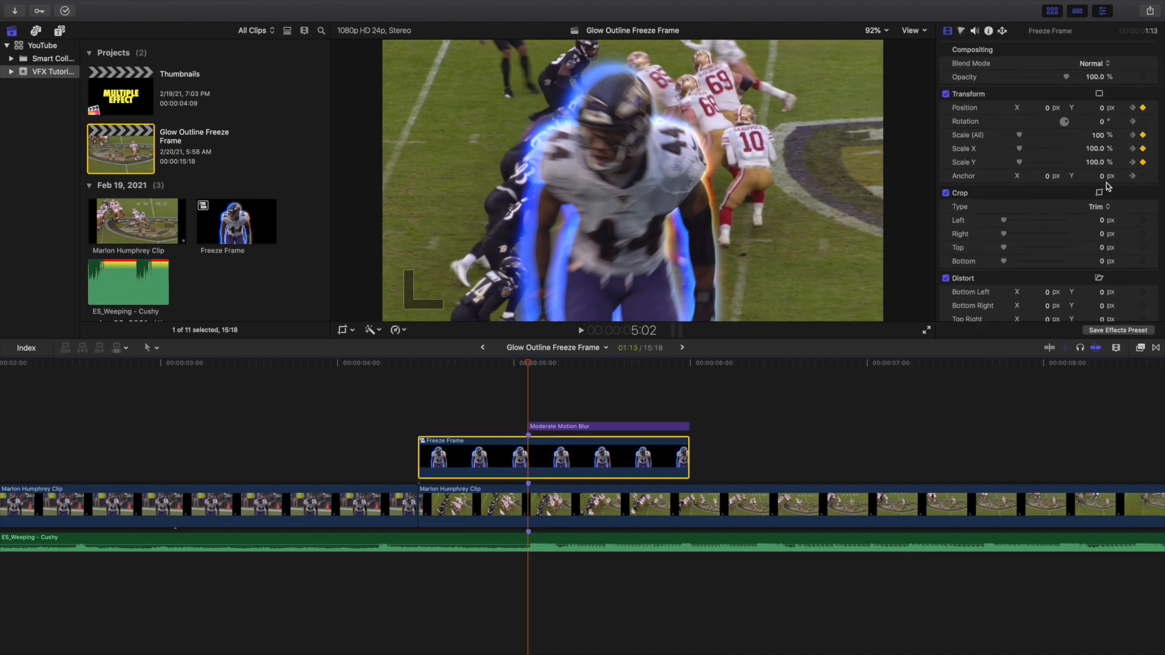
pyautogui.press('Right')
pyautogui.press('Right')
pyautogui.press('Right')
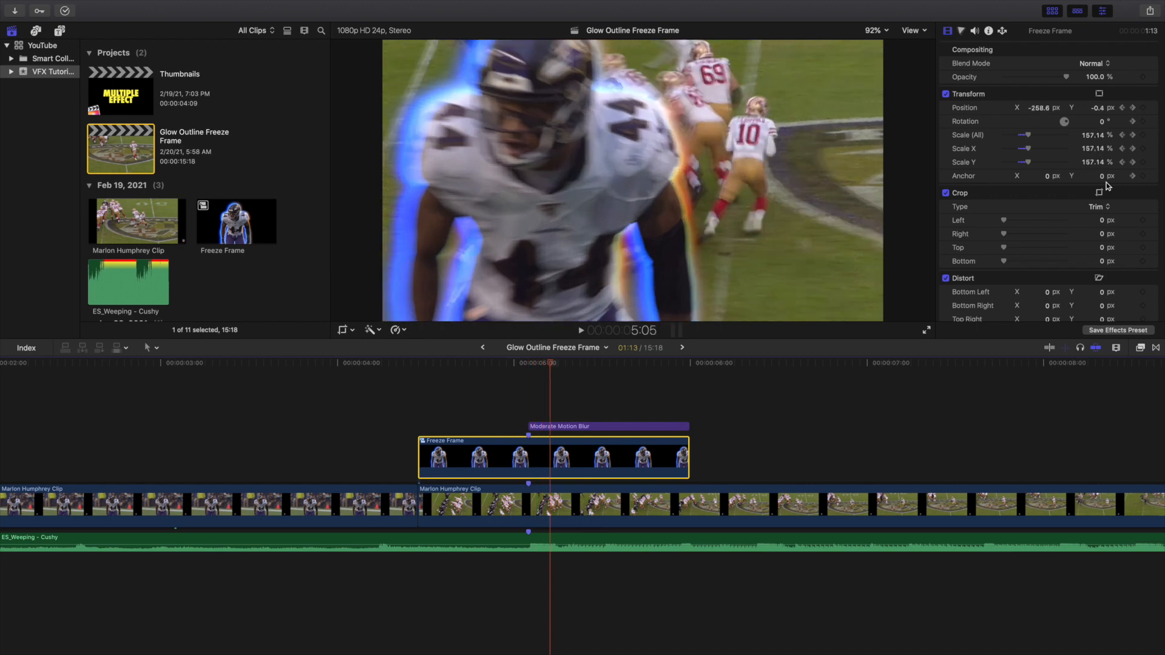
pyautogui.press('Right')
pyautogui.press('Right')
pyautogui.press('Right')
pyautogui.press('Right')
pyautogui.press('Right')
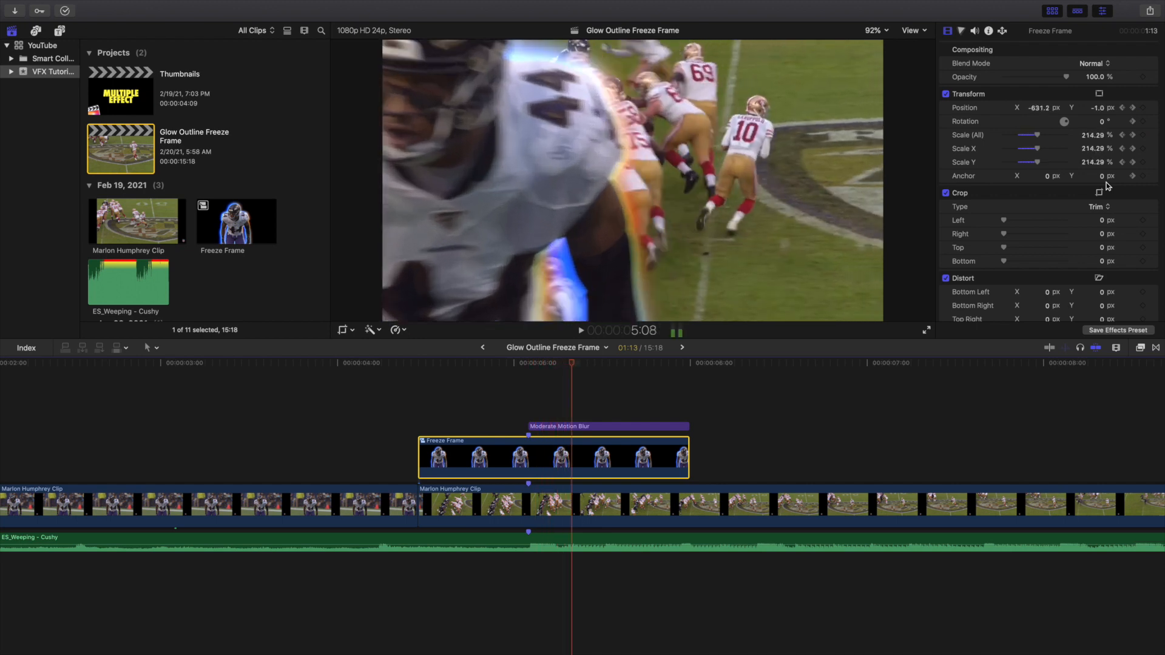
pyautogui.press('Right')
pyautogui.press('Right')
pyautogui.press('Right')
pyautogui.press('Right')
pyautogui.press('Right')
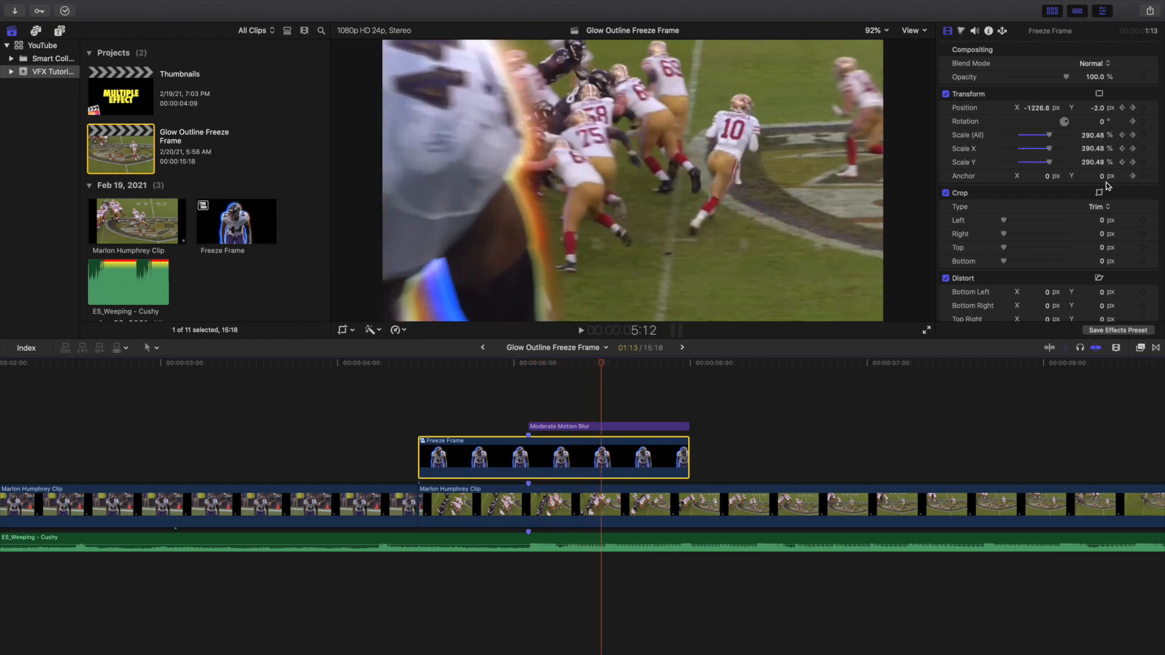
pyautogui.press('Right')
pyautogui.press('Right')
pyautogui.press('Right')
pyautogui.press('Right')
pyautogui.press('Right')
pyautogui.press('Right')
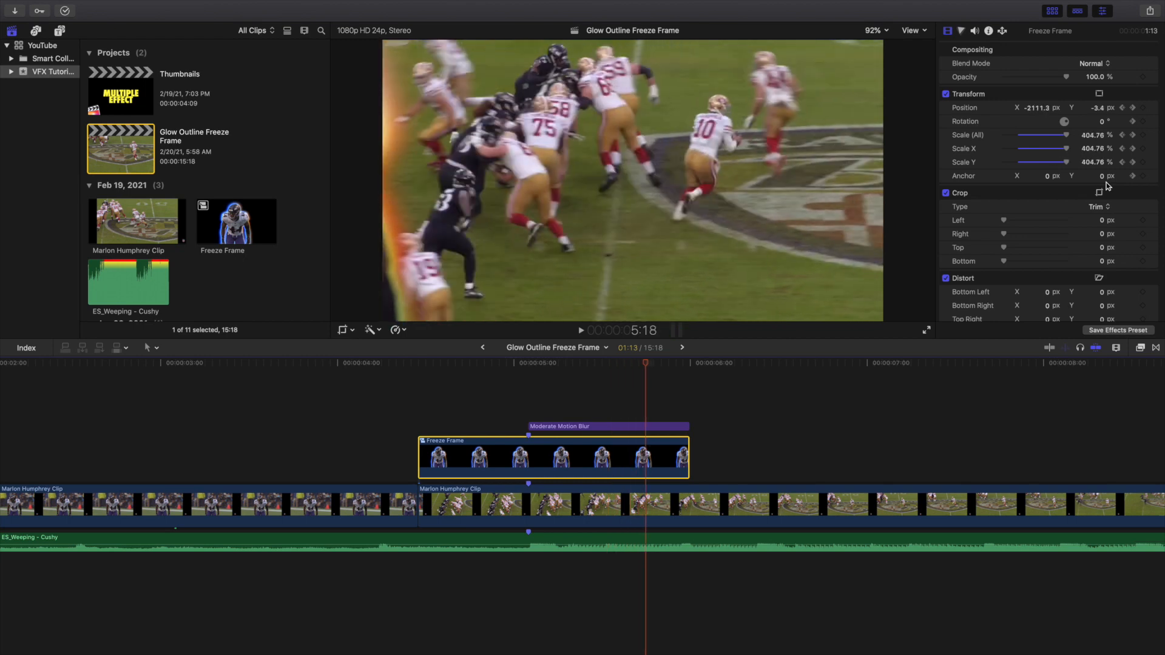
pyautogui.press('Right')
pyautogui.press('Right')
pyautogui.press('Right')
pyautogui.press('Right')
pyautogui.press('Right')
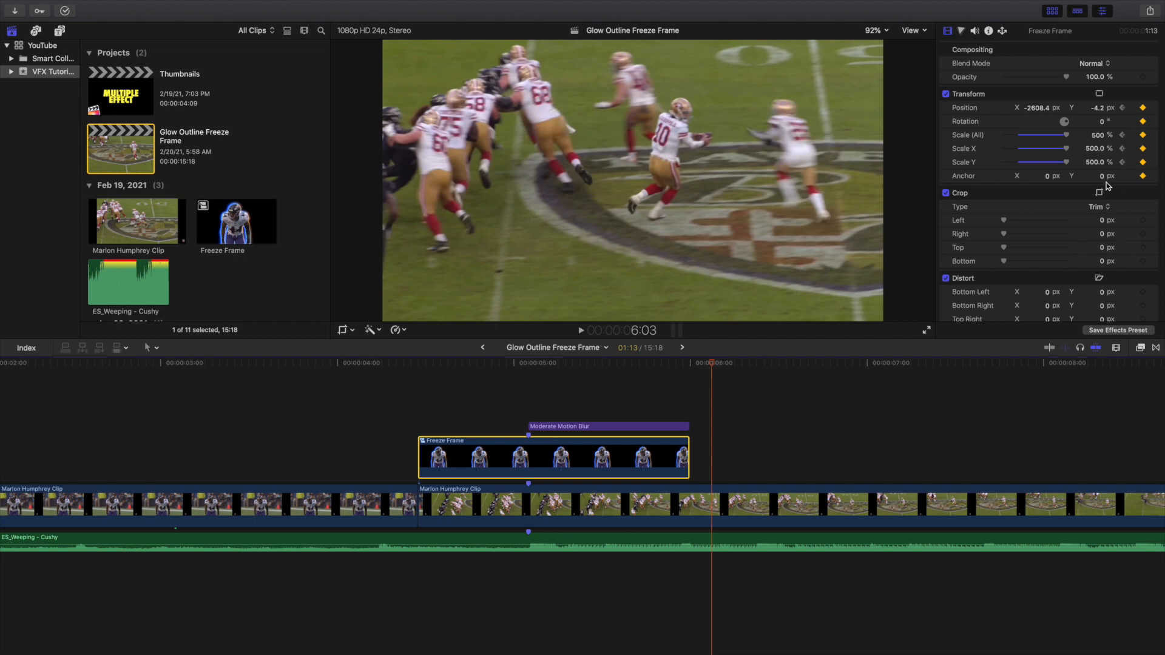
# Step: Play the section under the Moderate Motion Blur title from 5:03 to check the blur on the moving player
pyautogui.hscroll(-2, 322, 499)
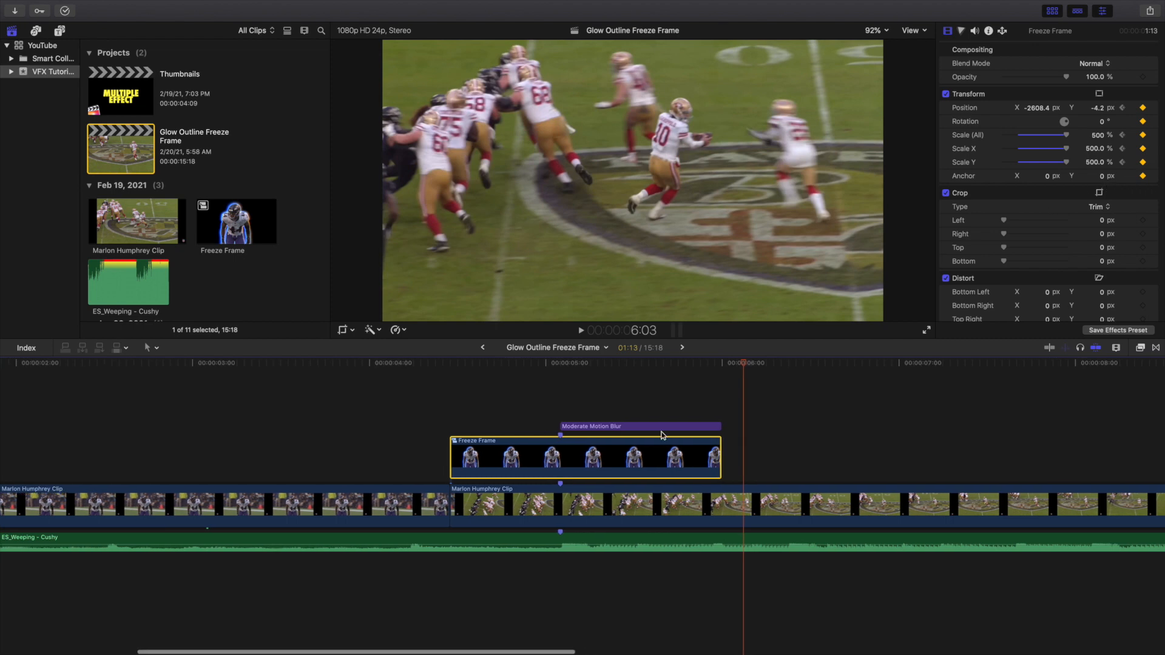
pyautogui.click(564, 407)
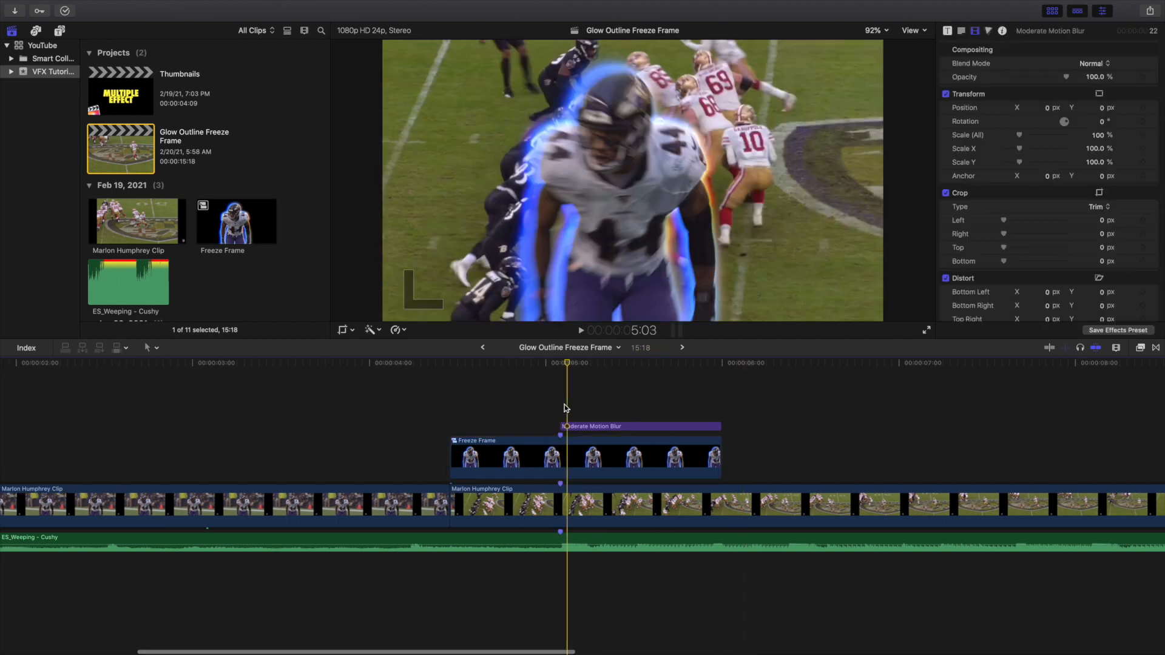
pyautogui.press('space')
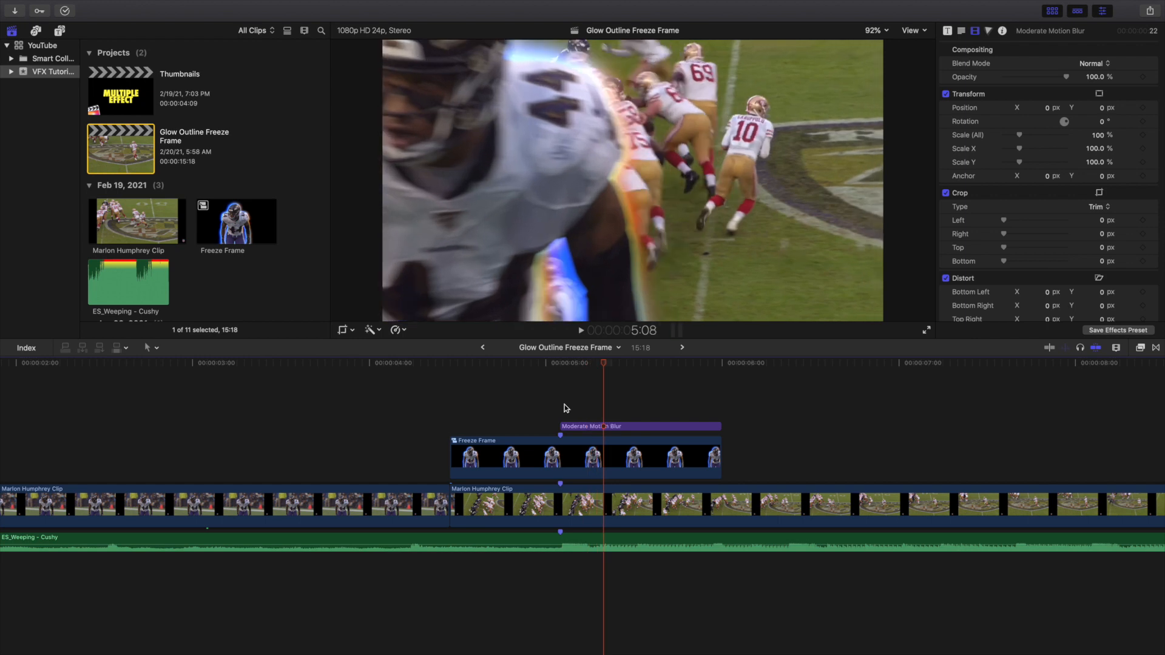
# Step: Play the Glow Outline Freeze Frame project from its start through the effect and stop shortly after 9:18
pyautogui.press('super+minus')
pyautogui.press('super+minus')
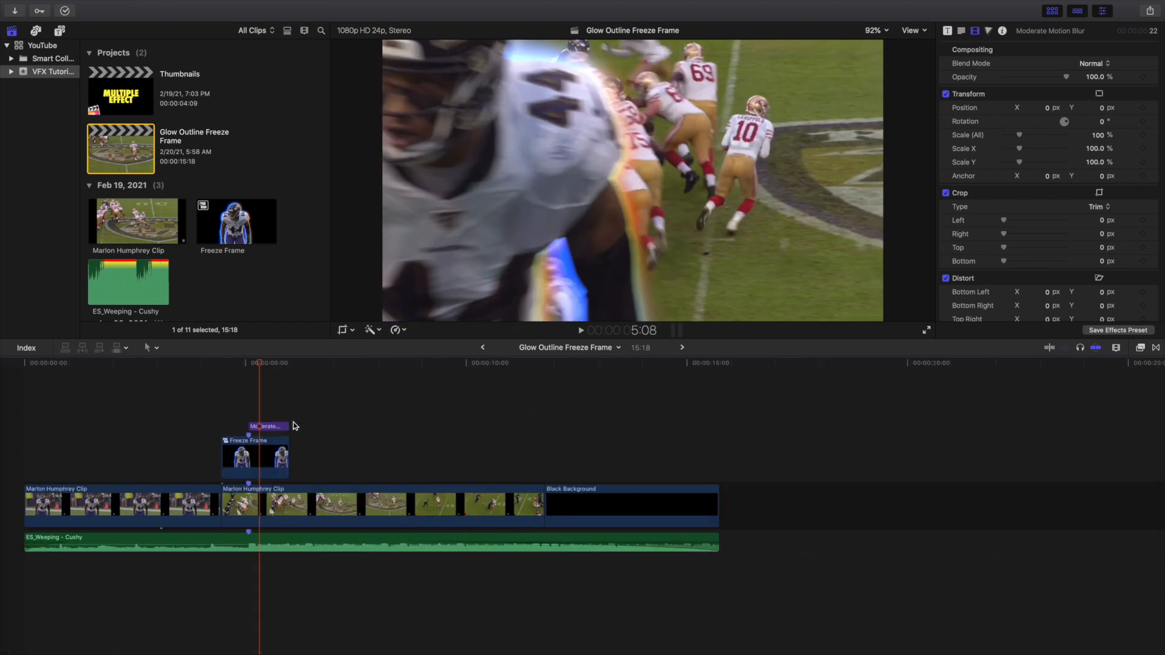
pyautogui.press('super+equal')
pyautogui.hscroll(-5, 293, 426)
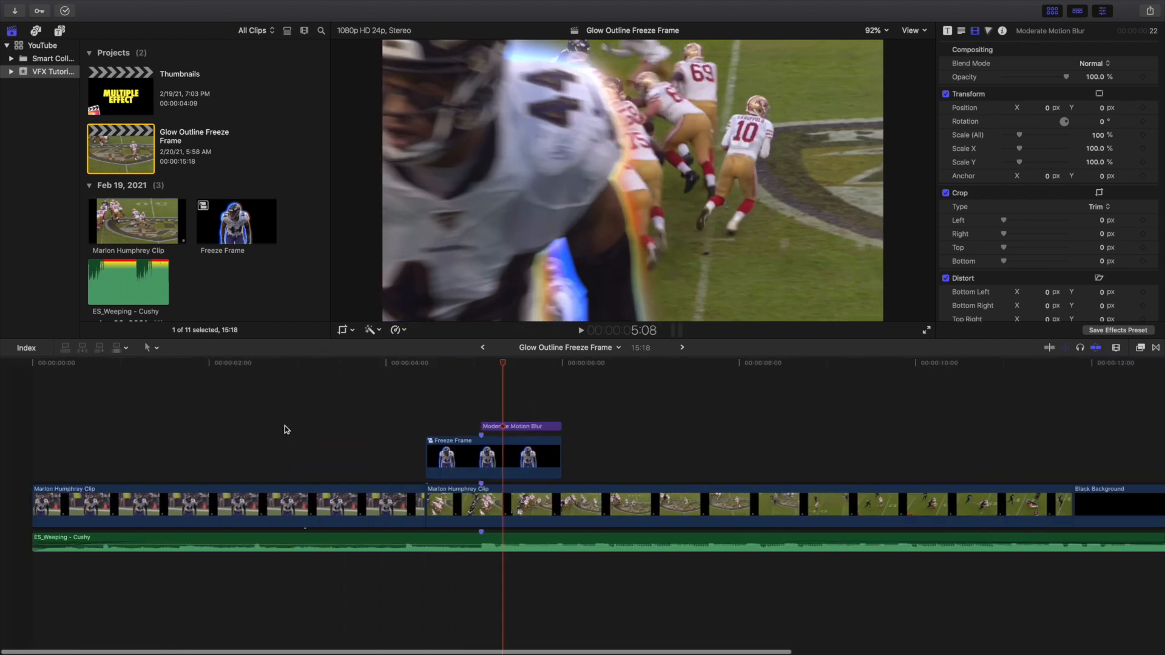
pyautogui.click(21, 462)
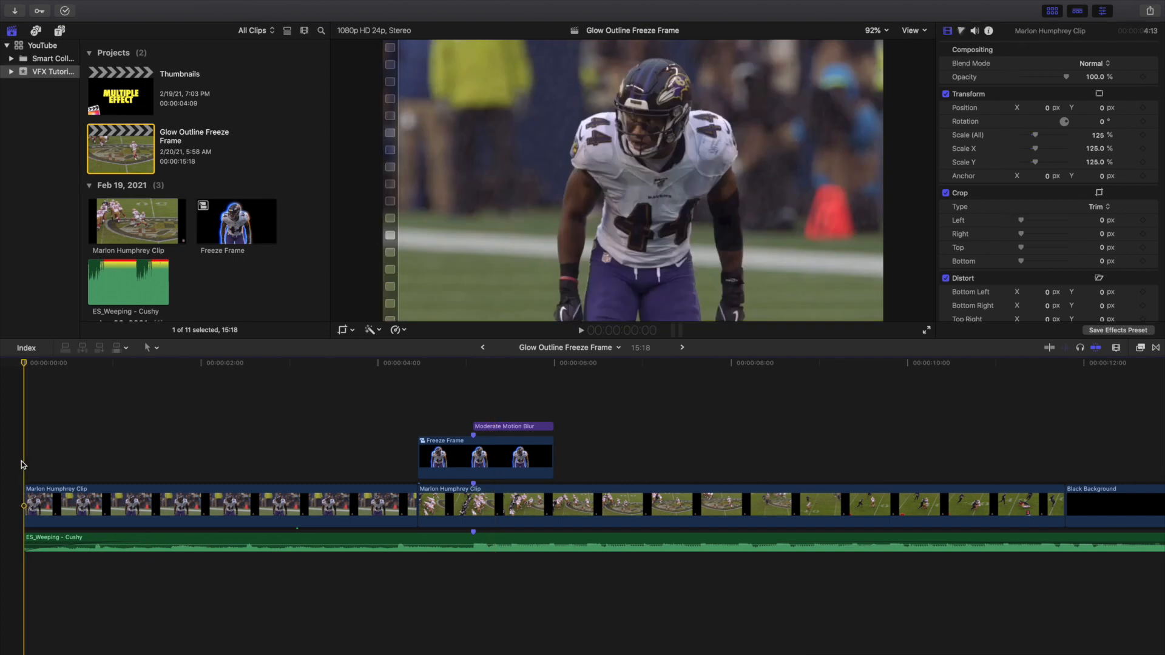
pyautogui.press('space')
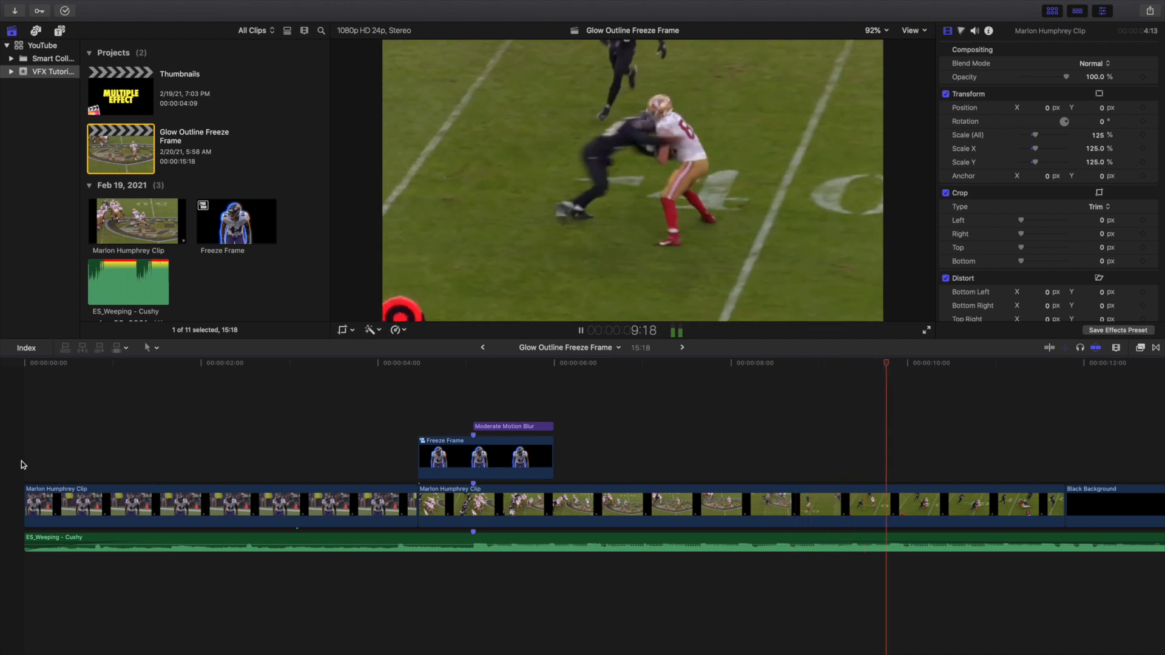
pyautogui.press('space')
# Step: Replay the project from the beginning and stop where the Freeze Frame clip appears over the second clip
pyautogui.press('Home')
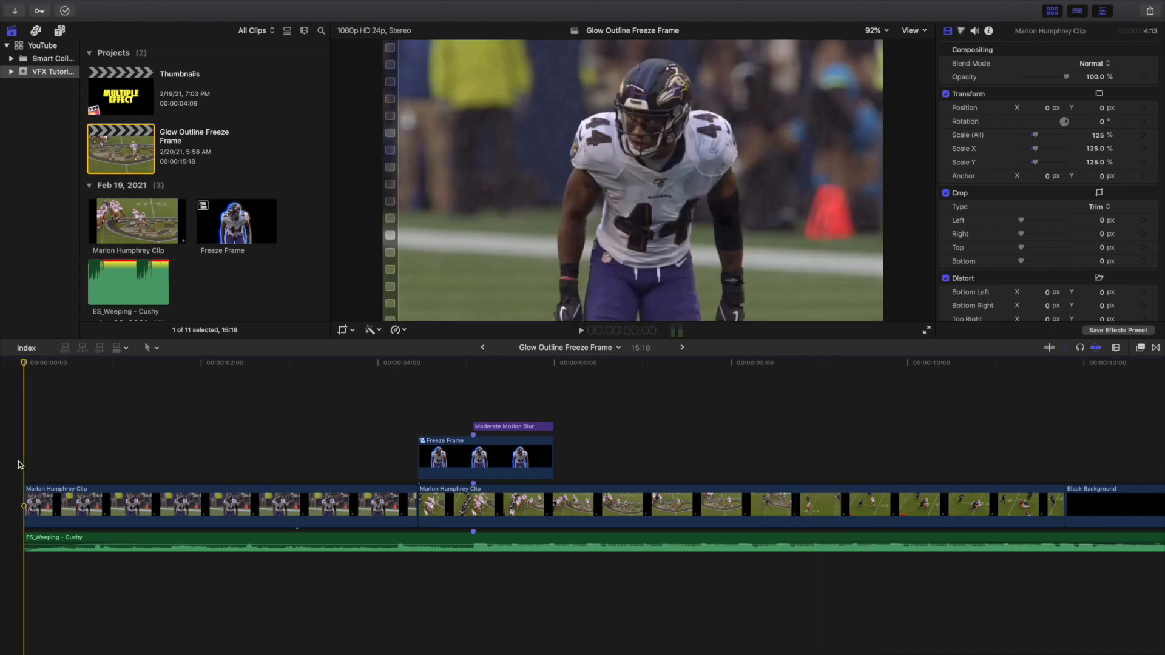
pyautogui.press('space')
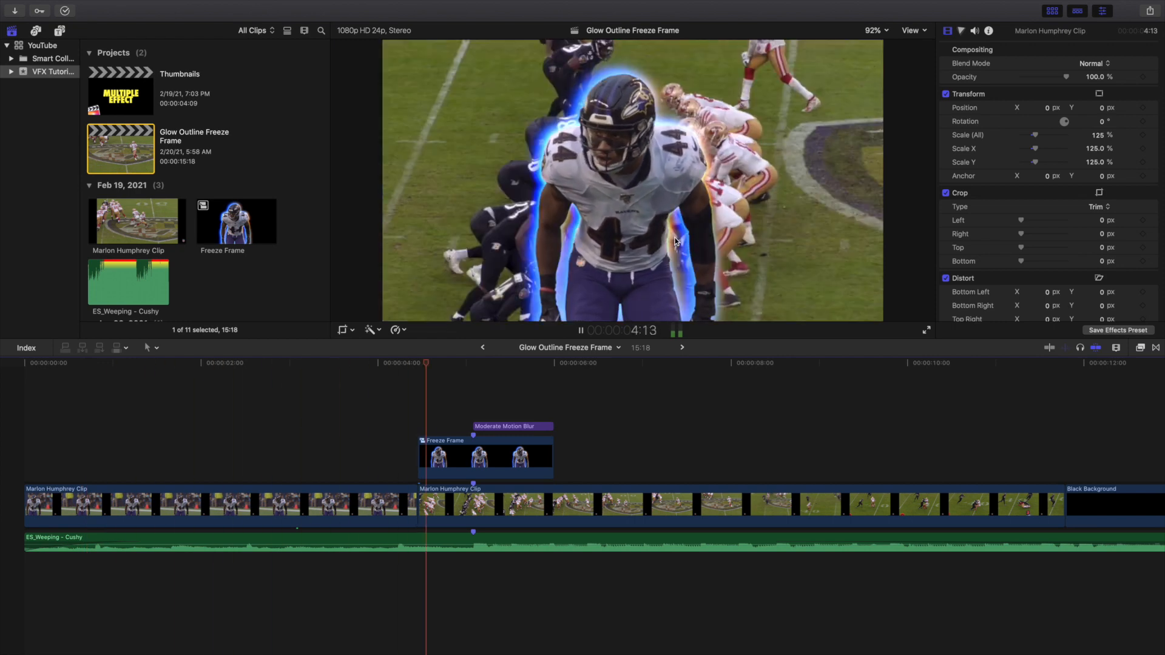
pyautogui.press('space')
# Step: Step from 4:03 to the cut at 4:11 and compare the frames just before and after the Freeze Frame starts
pyautogui.click(392, 418)
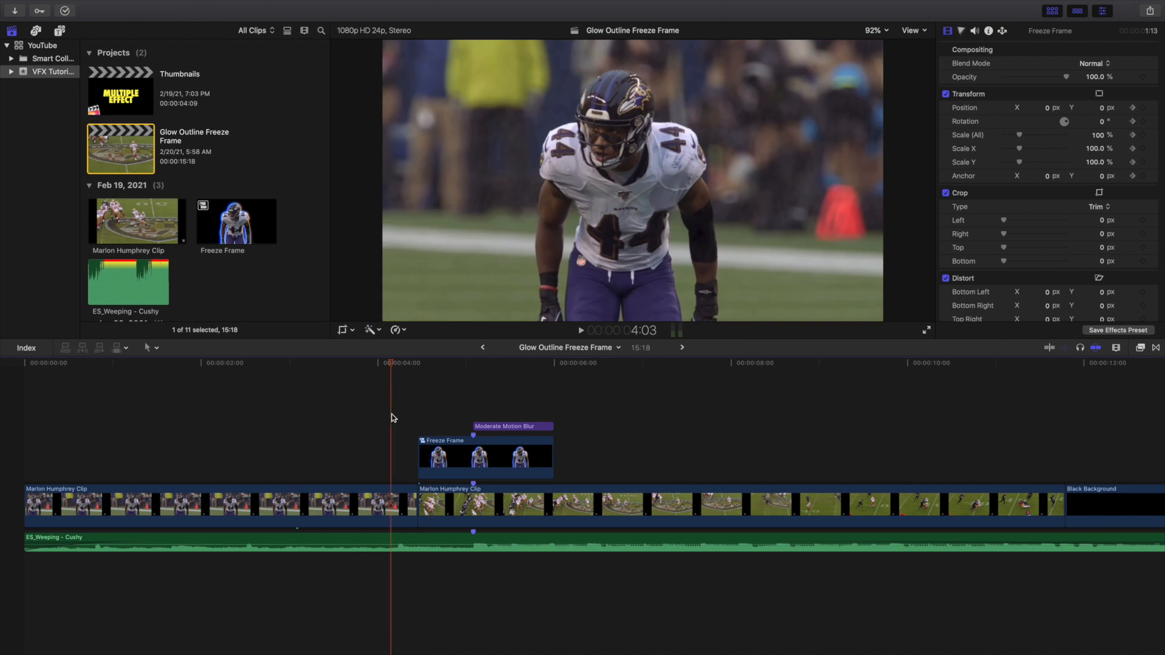
pyautogui.press('Right')
pyautogui.press('Right')
pyautogui.press('Right')
pyautogui.press('Right')
pyautogui.press('Right')
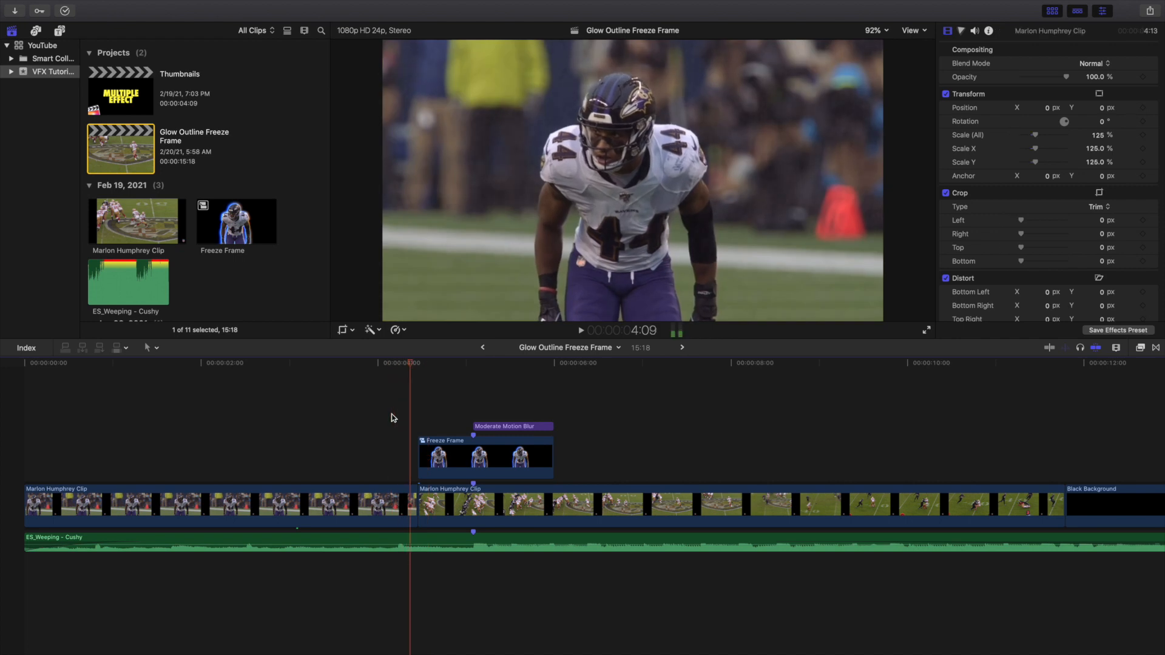
pyautogui.press('Right')
pyautogui.press('Right')
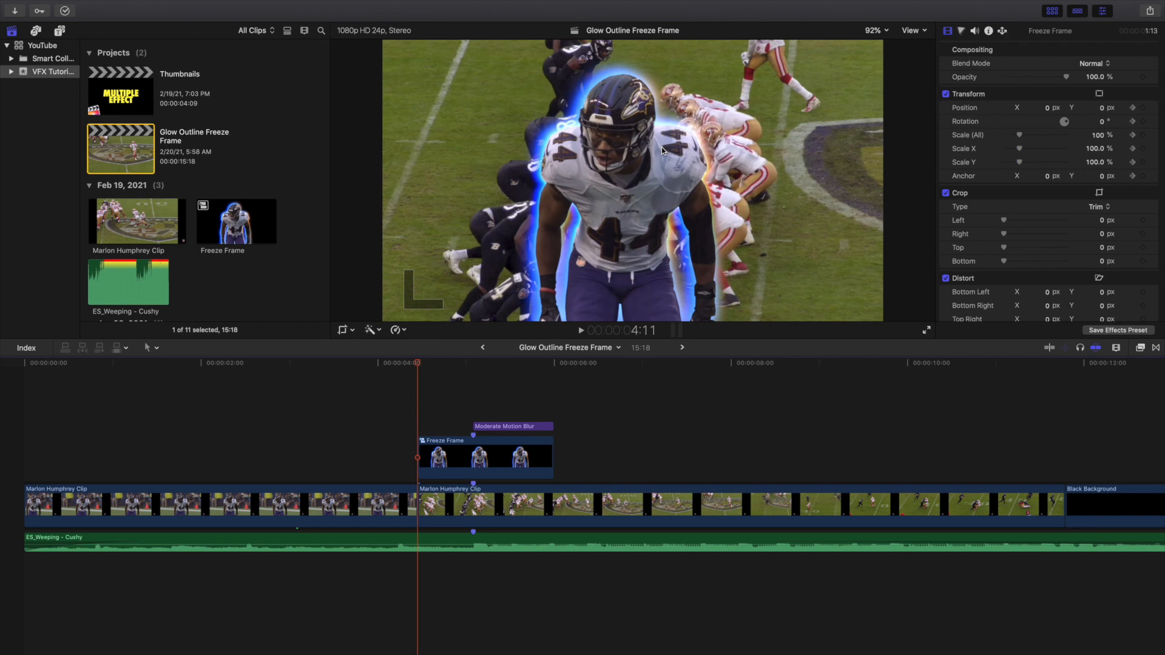
pyautogui.press('Left')
pyautogui.press('Left')
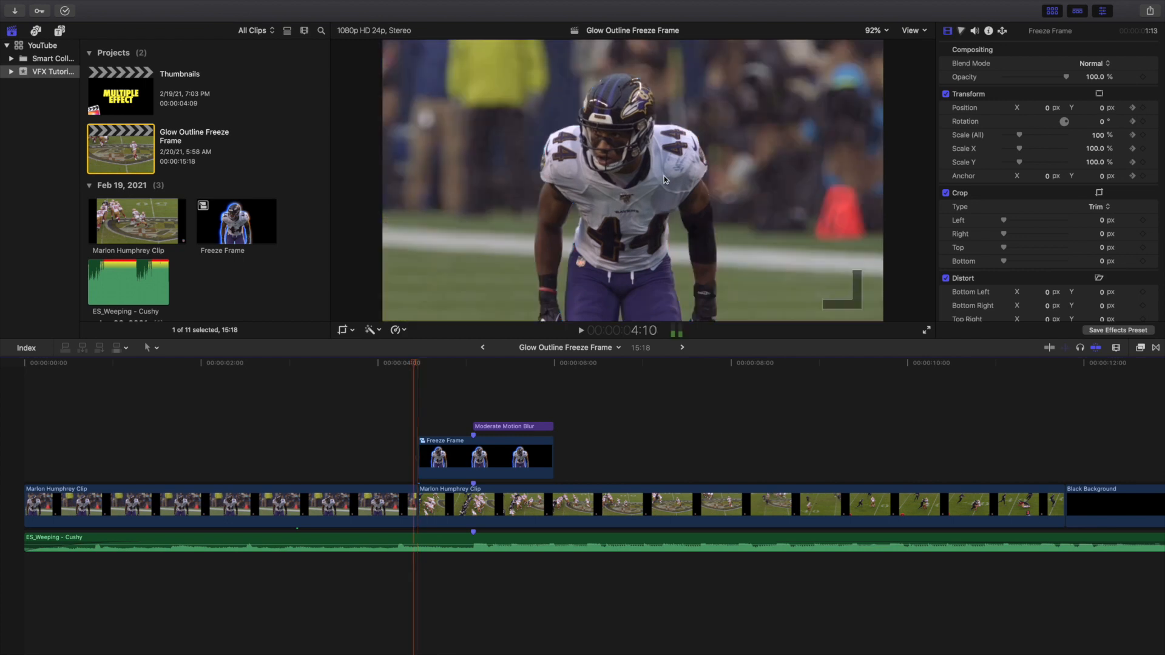
pyautogui.press('Right')
pyautogui.press('Right')
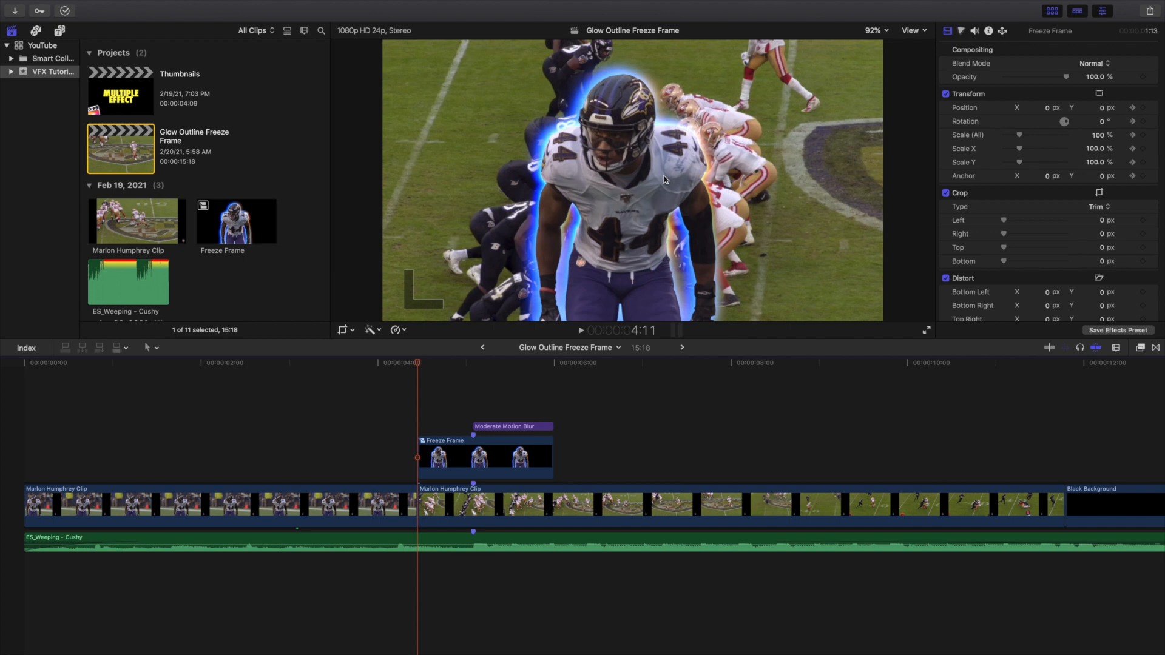
# Step: Step frame by frame from 4:11 to 6:02 to examine how the frozen player holds, enlarges and leaves the frame
pyautogui.press('Right')
pyautogui.press('Right')
pyautogui.press('Right')
pyautogui.press('Right')
pyautogui.press('Right')
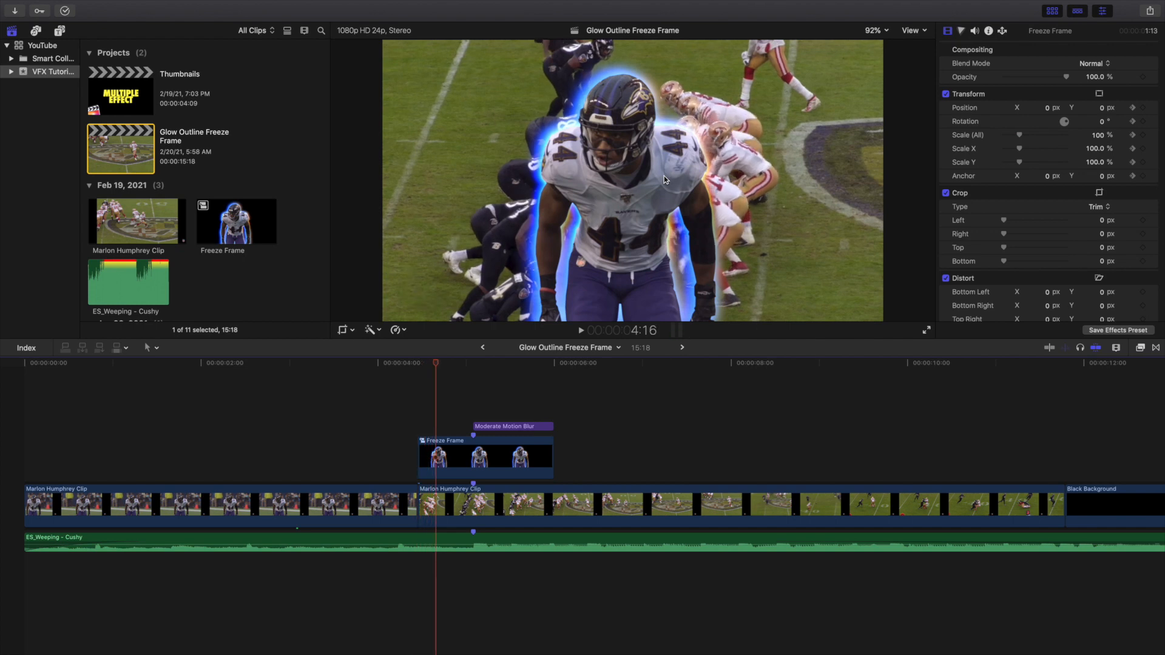
pyautogui.press('Right')
pyautogui.press('Right')
pyautogui.press('Right')
pyautogui.press('Right')
pyautogui.press('Right')
pyautogui.press('Right')
pyautogui.press('Right')
pyautogui.press('Right')
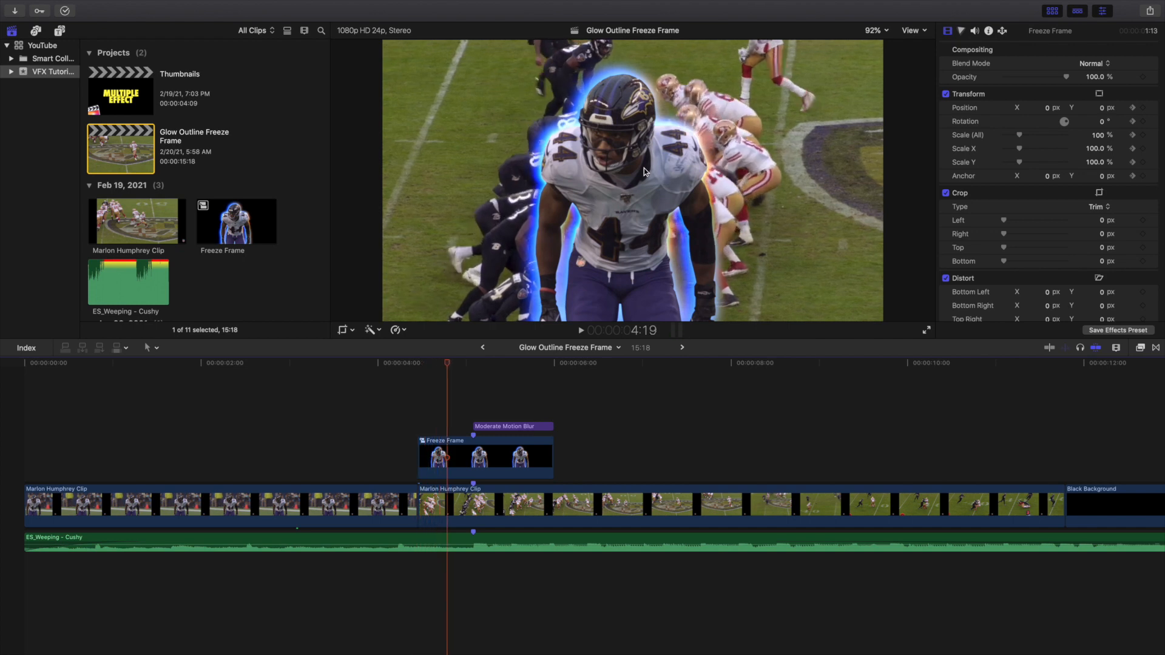
pyautogui.press('Right')
pyautogui.press('Right')
pyautogui.press('Right')
pyautogui.press('Right')
pyautogui.press('Right')
pyautogui.press('Right')
pyautogui.press('Right')
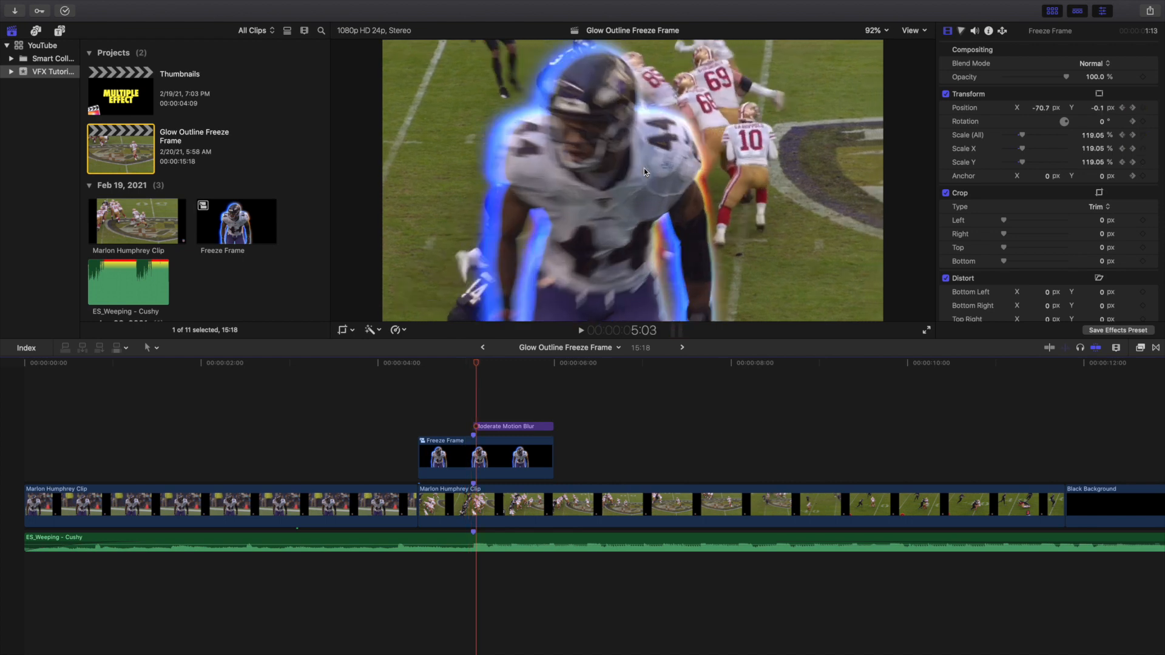
pyautogui.press('Right')
pyautogui.press('Right')
pyautogui.press('Right')
pyautogui.press('Right')
pyautogui.press('Right')
pyautogui.press('Right')
pyautogui.press('Right')
pyautogui.press('Right')
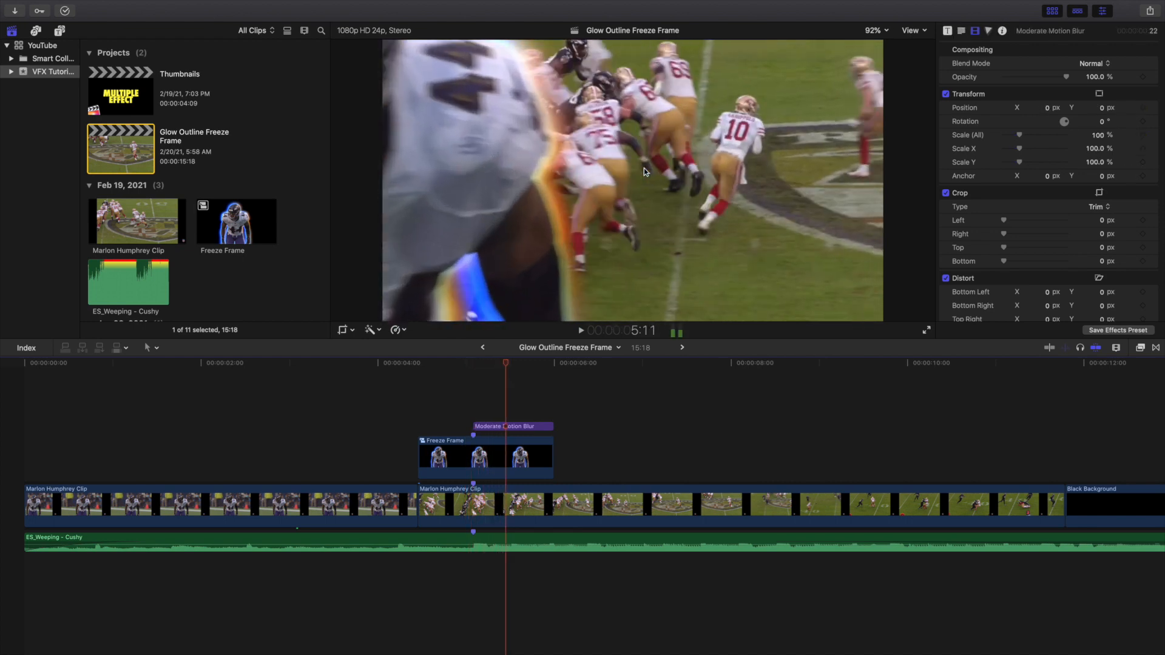
pyautogui.press('Right')
pyautogui.press('Right')
pyautogui.press('Right')
pyautogui.press('Right')
pyautogui.press('Right')
pyautogui.press('Right')
pyautogui.press('Right')
pyautogui.press('Right')
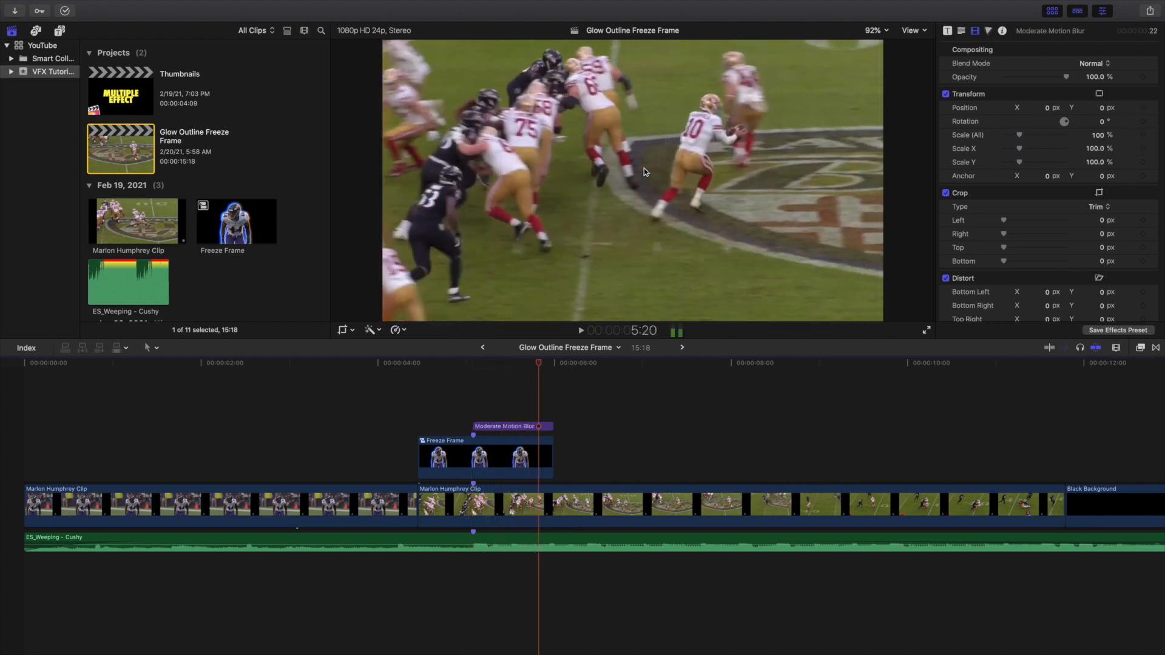
pyautogui.press('Right')
pyautogui.press('Right')
pyautogui.press('Right')
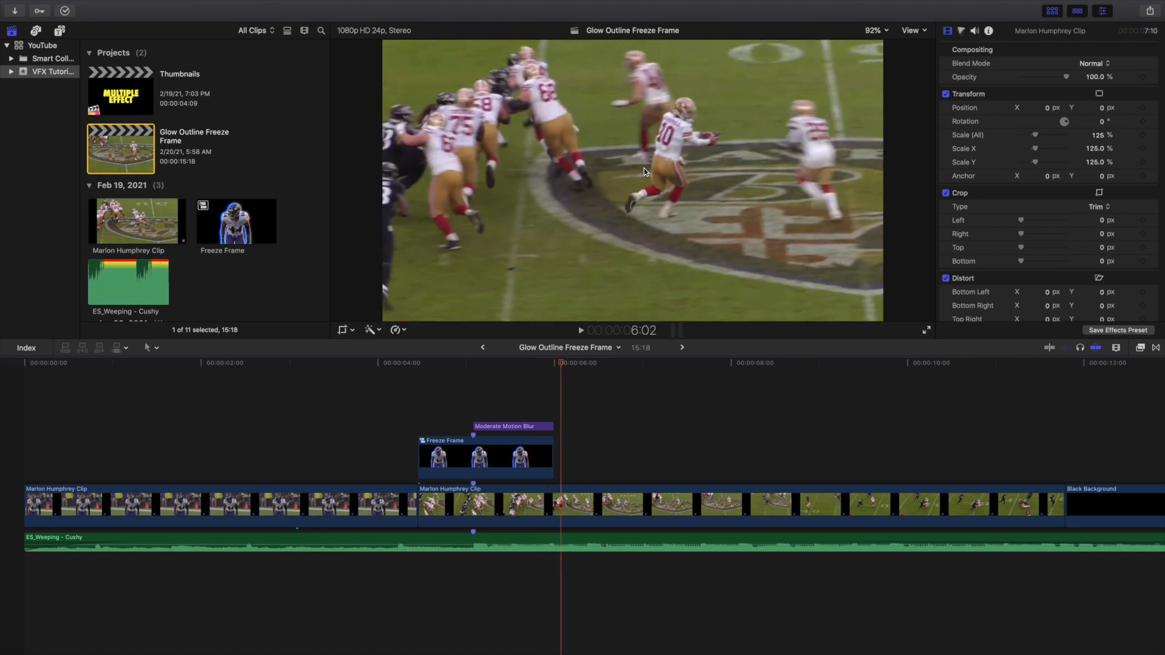
# Step: Return to the start of the timeline and play the finished effect once more
pyautogui.press('Home')
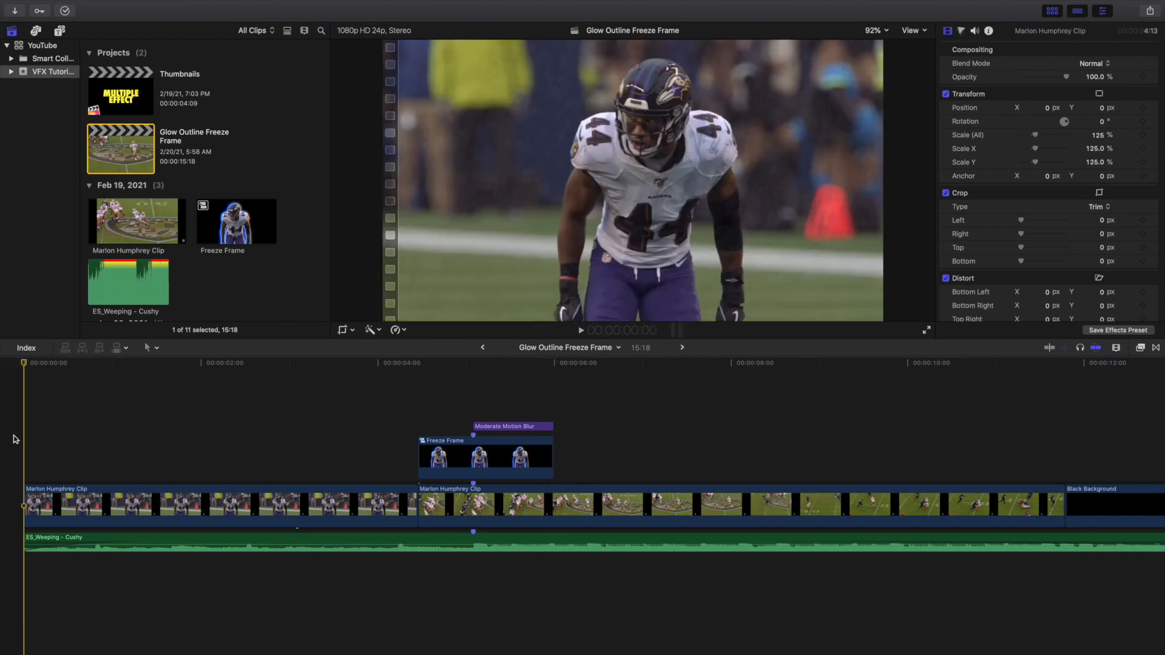
pyautogui.press('super+minus')
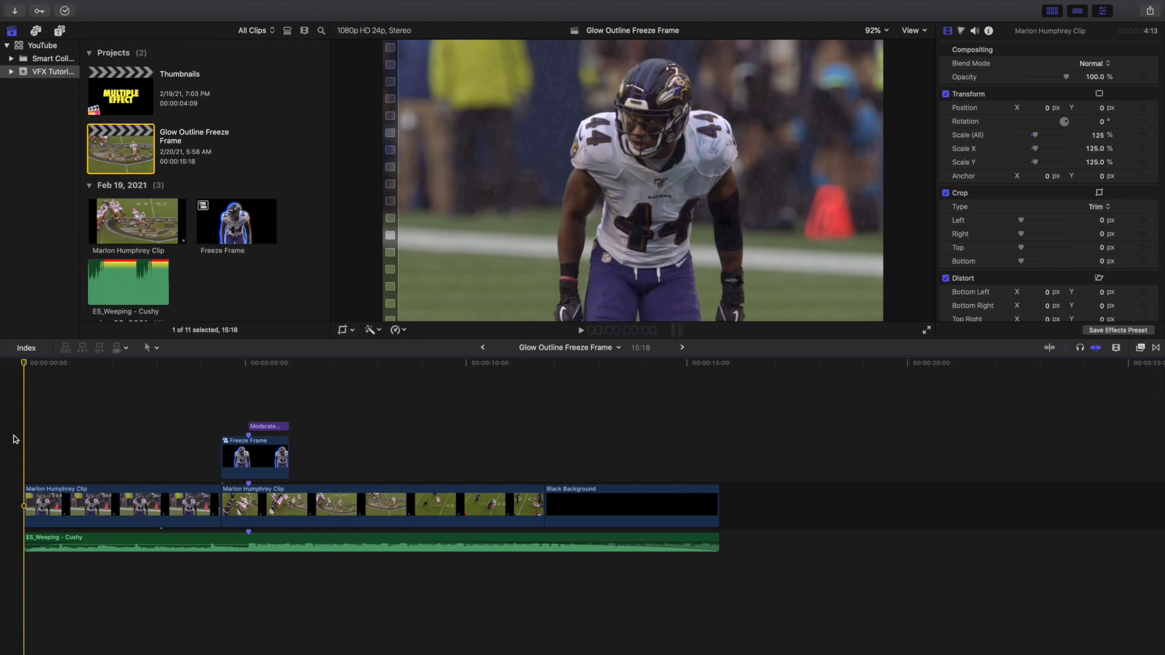
pyautogui.press('super+equal')
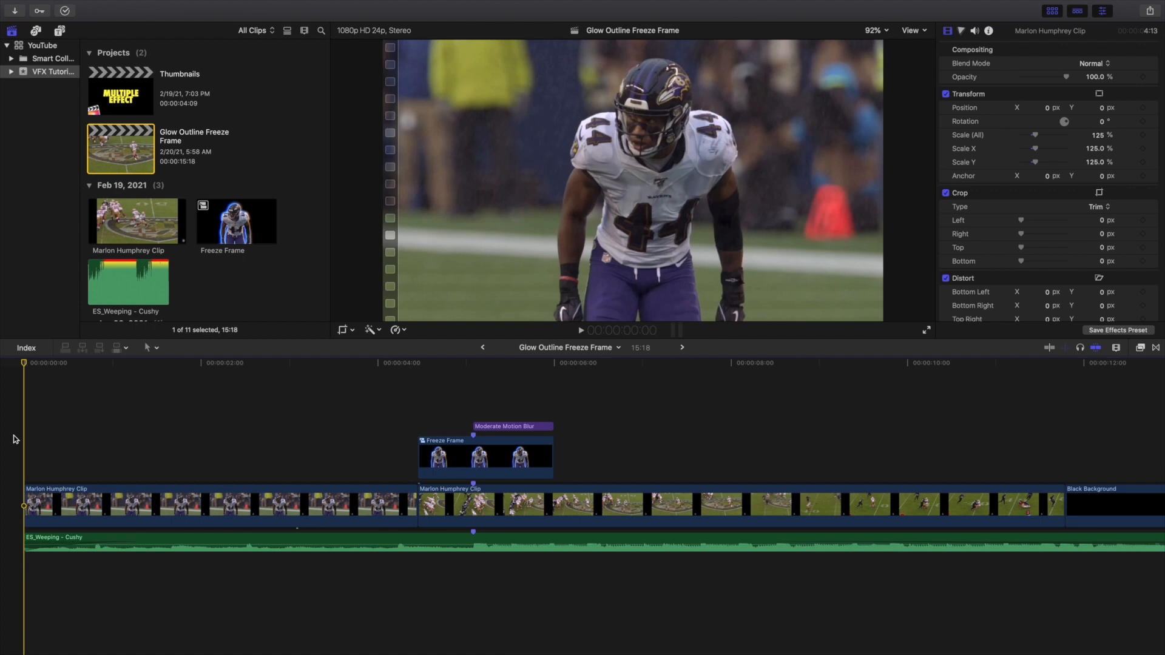
pyautogui.press('space')
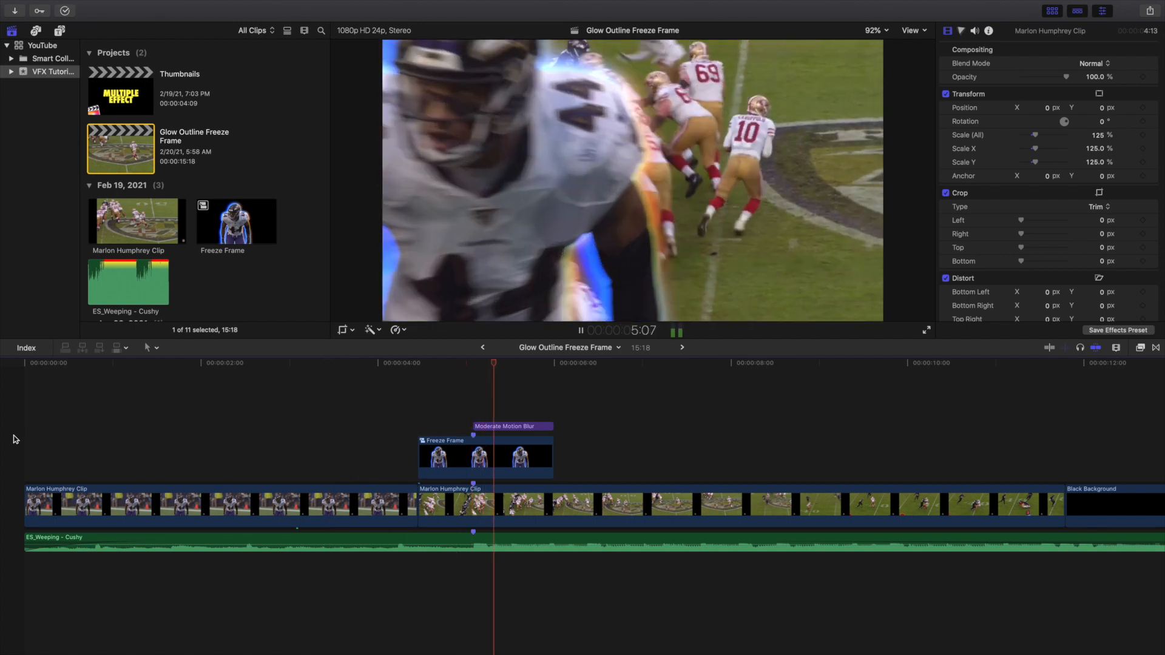
# Step: Replay the project from the beginning and stop playback after the Freeze Frame clip has ended
pyautogui.press('Home')
pyautogui.press('space')
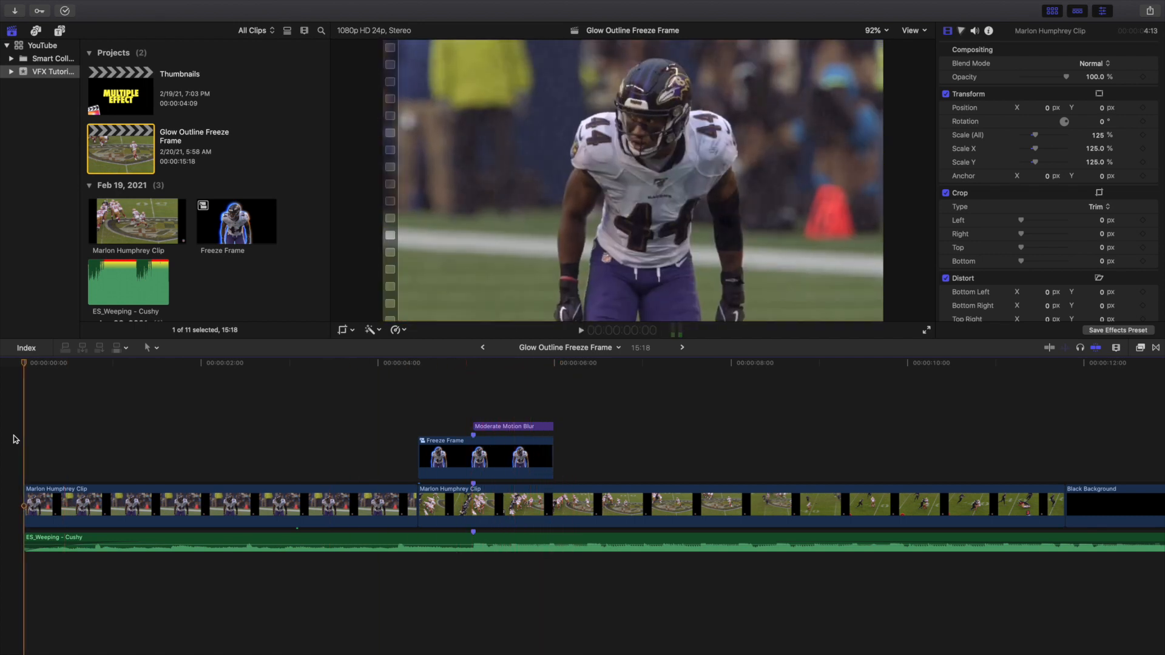
pyautogui.press('space')
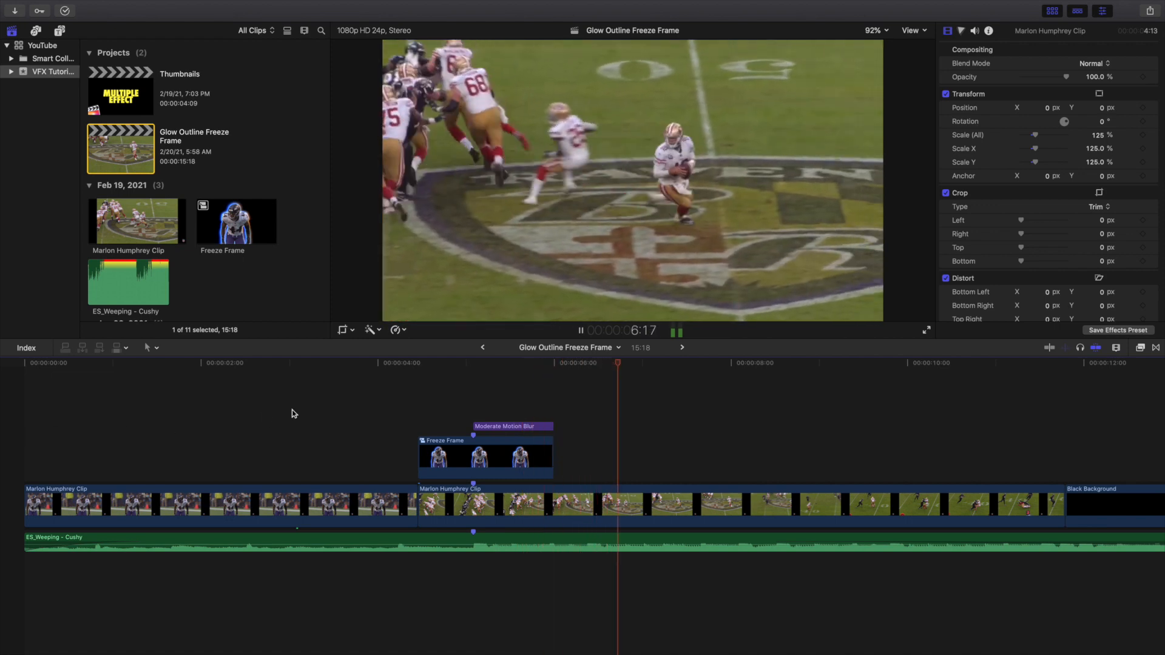
pyautogui.press('space')
# Step: Open the Freeze Frame compound clip at 4:11 to inspect its Glow Effect layer, and return to the Glow Outline Freeze Frame project
pyautogui.click(420, 415)
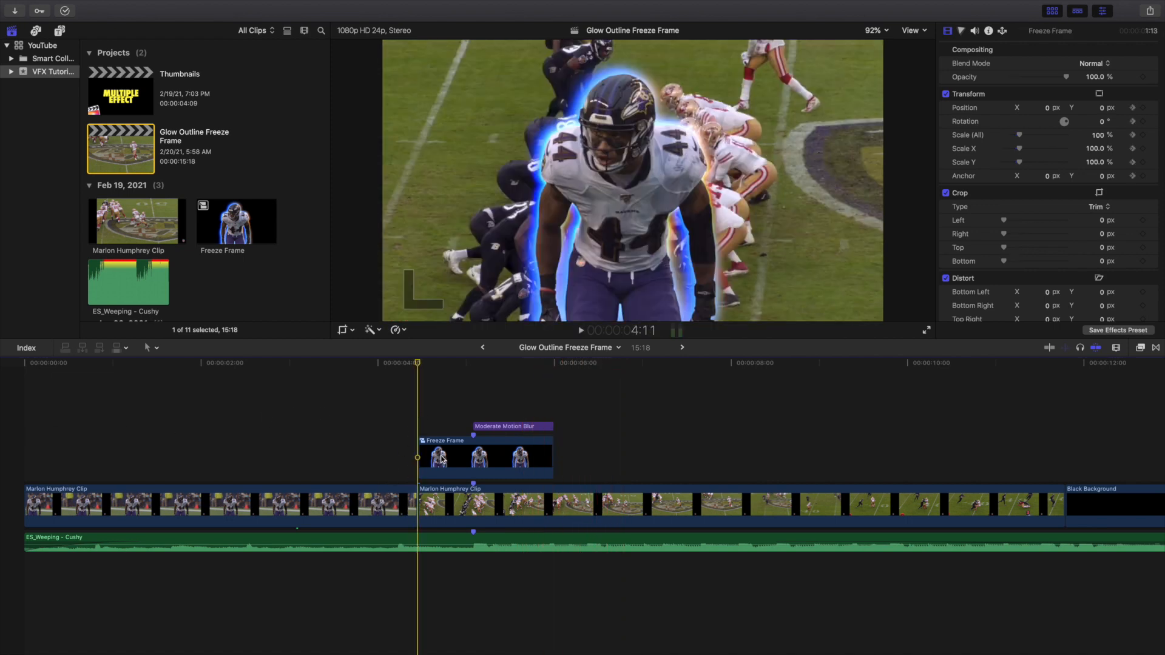
pyautogui.click(464, 459)
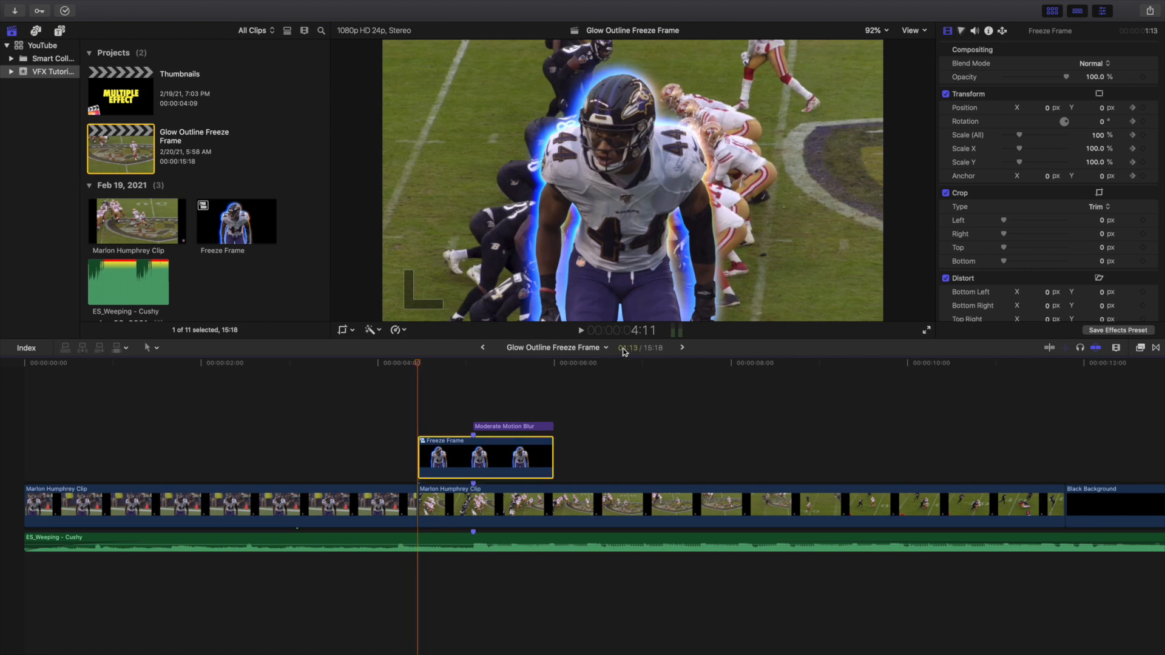
pyautogui.doubleClick(483, 454)
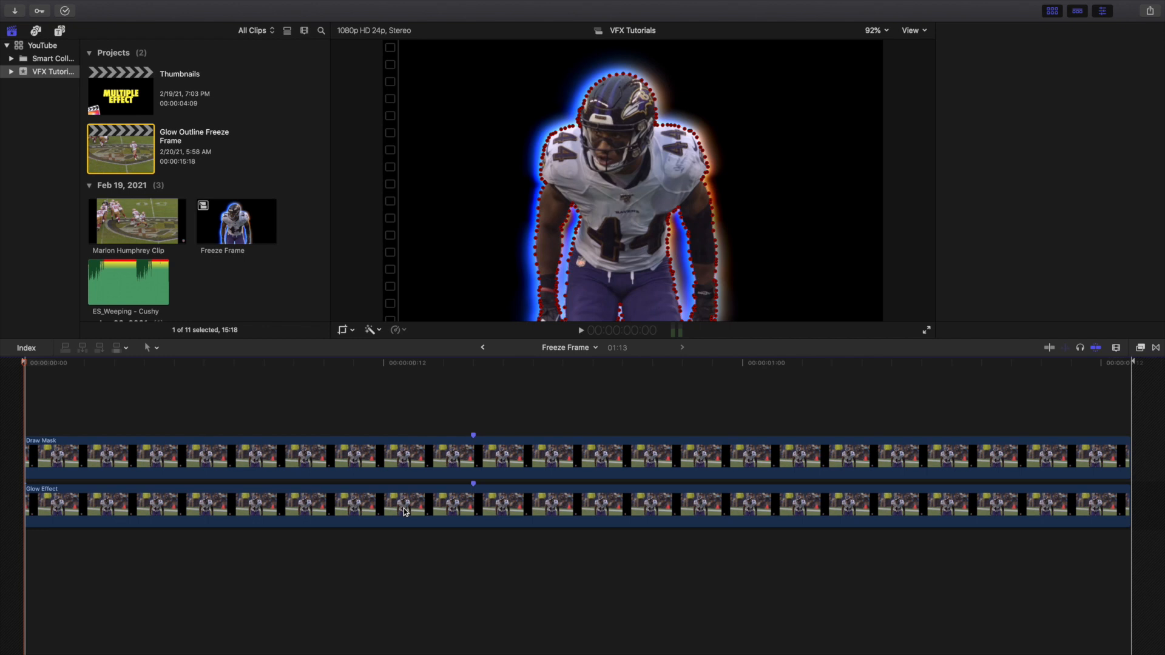
pyautogui.click(403, 508)
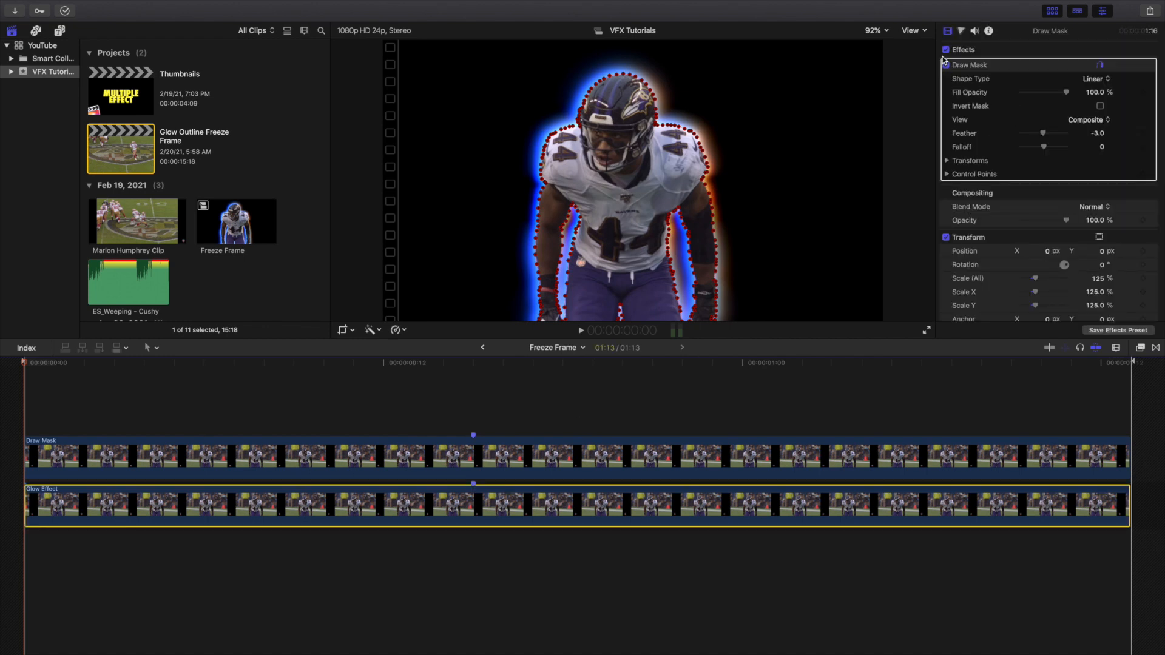
pyautogui.click(483, 348)
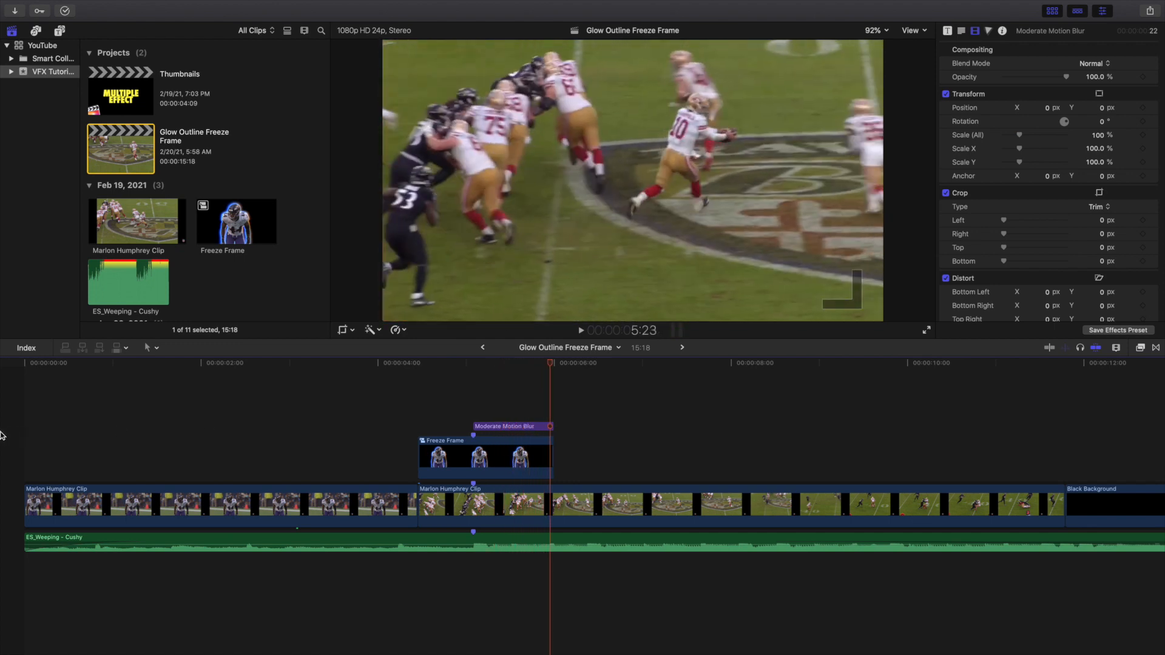
# Step: Play the finished glow outline effect twice from the timeline start, stopping the second playback at 7:01
pyautogui.press('Home')
pyautogui.press('space')
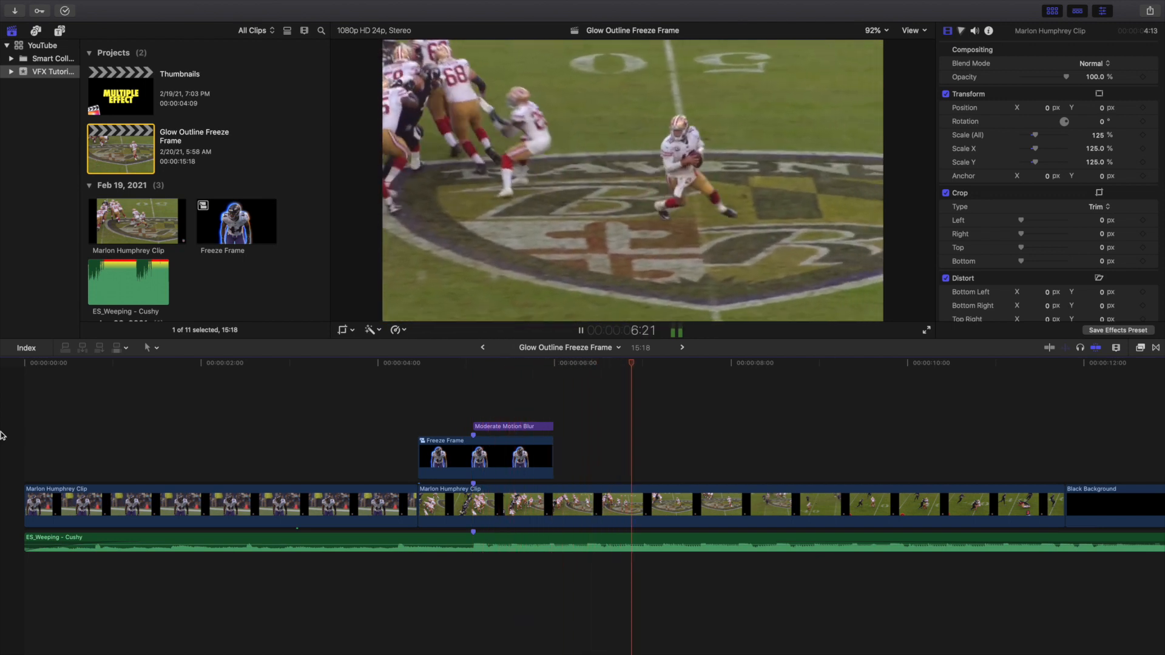
pyautogui.press('space')
pyautogui.press('Home')
pyautogui.press('space')
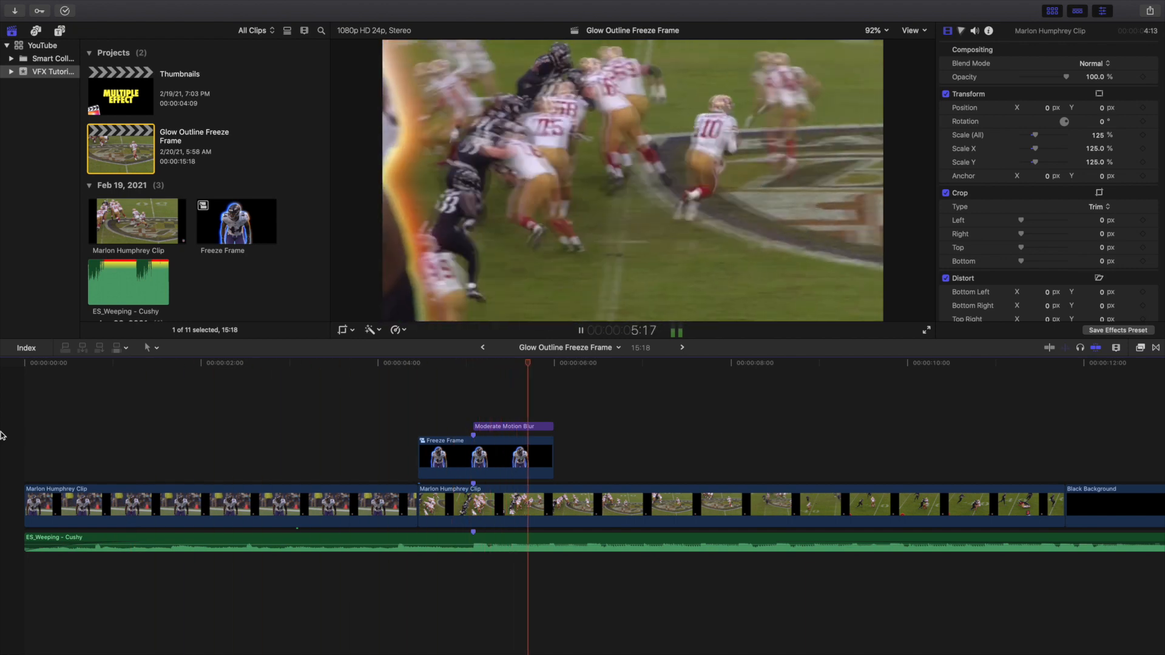
pyautogui.press('space')
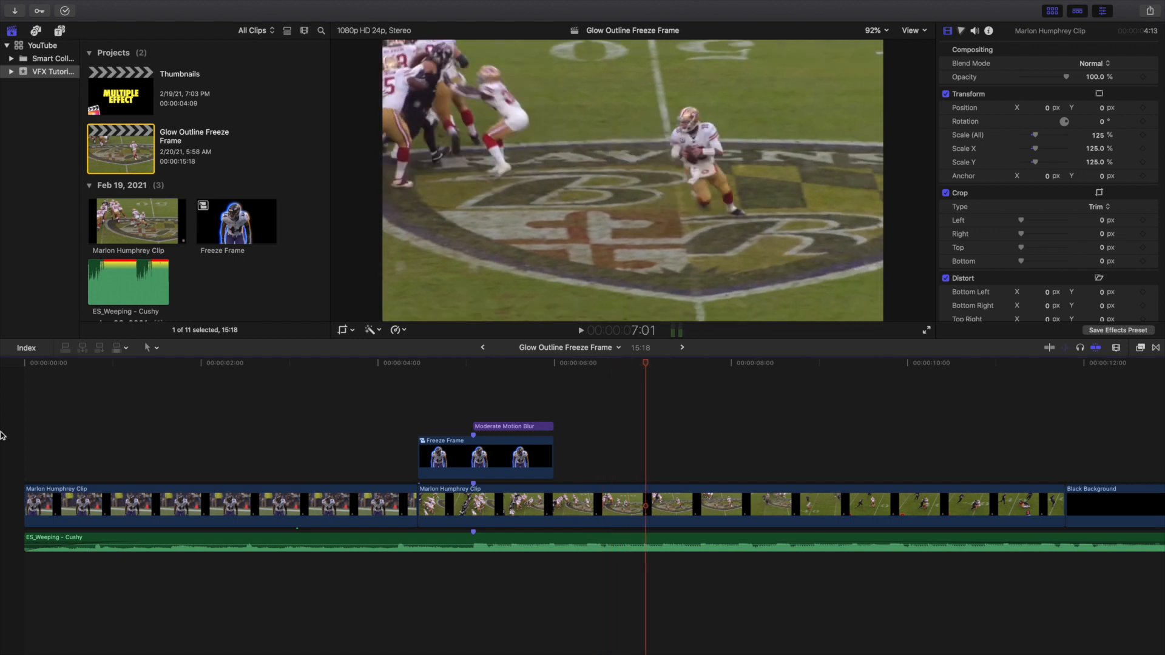